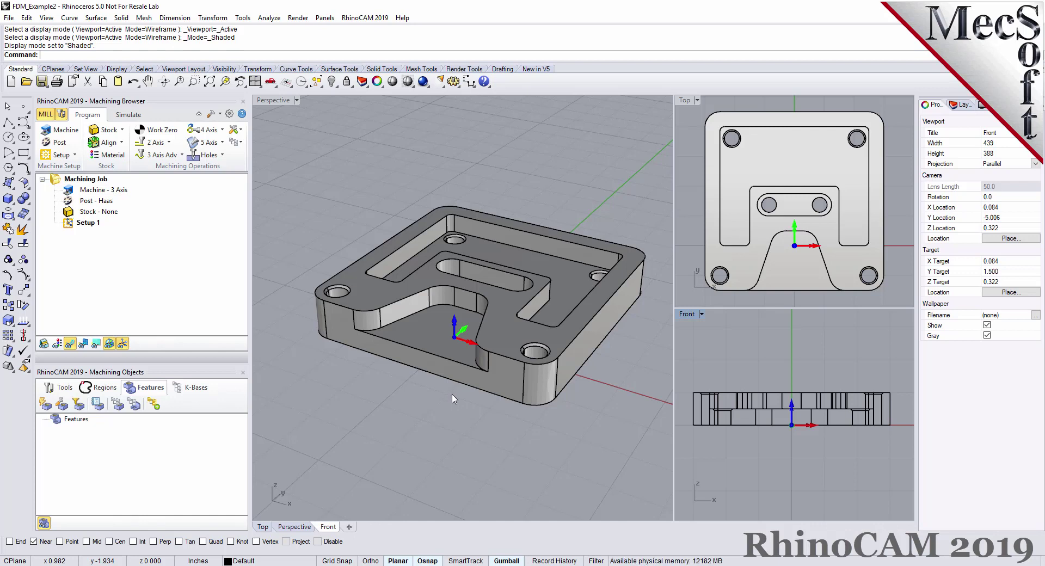
- Select the solid part to inspect its object properties, and clear the selection
mouse_move(576, 413)
right_down()
mouse_move(473, 480)
mouse_move(474, 493)
mouse_move(475, 414)
mouse_move(509, 401)
mouse_move(568, 415)
right_up()
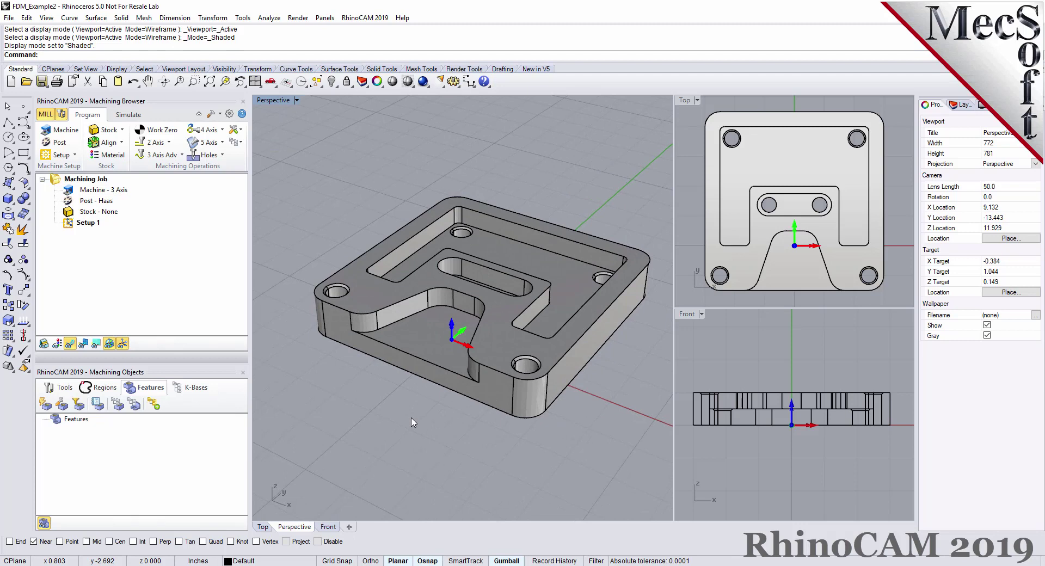
click(445, 351)
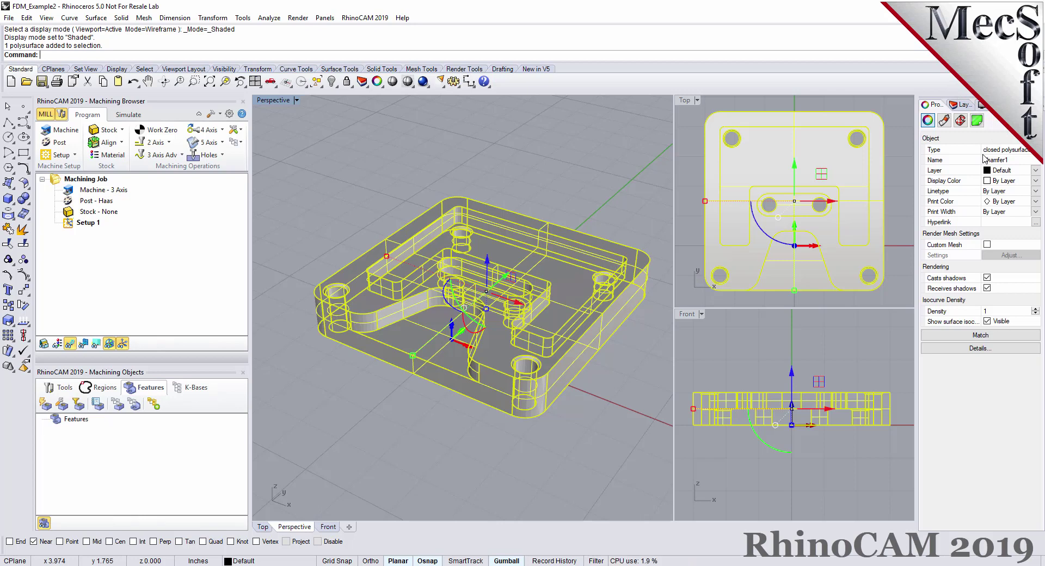
click(365, 459)
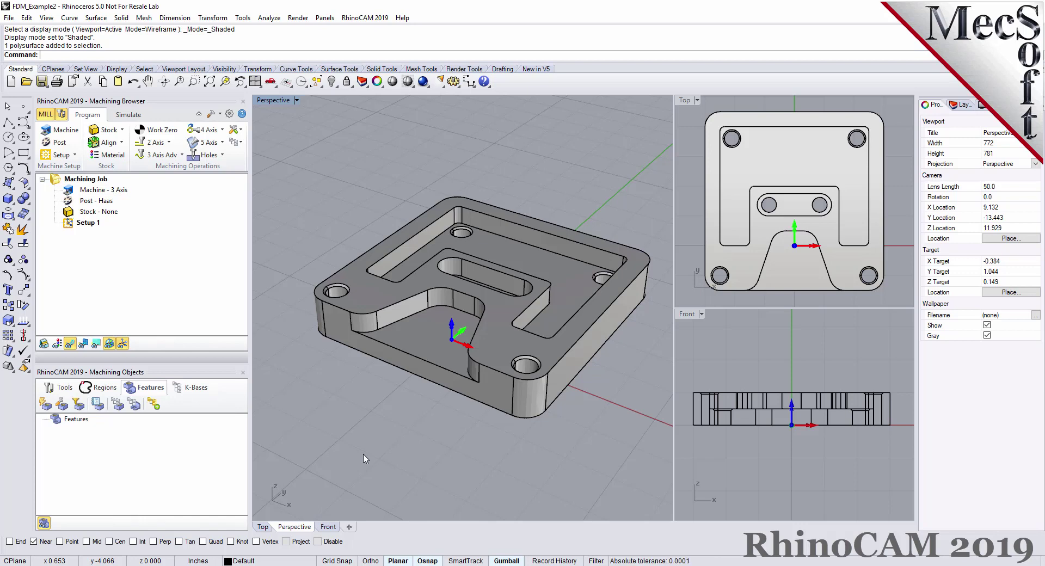
- Review the K-Bases and Tools lists of the machining objects and the commands for loading and saving a knowledge base
click(191, 387)
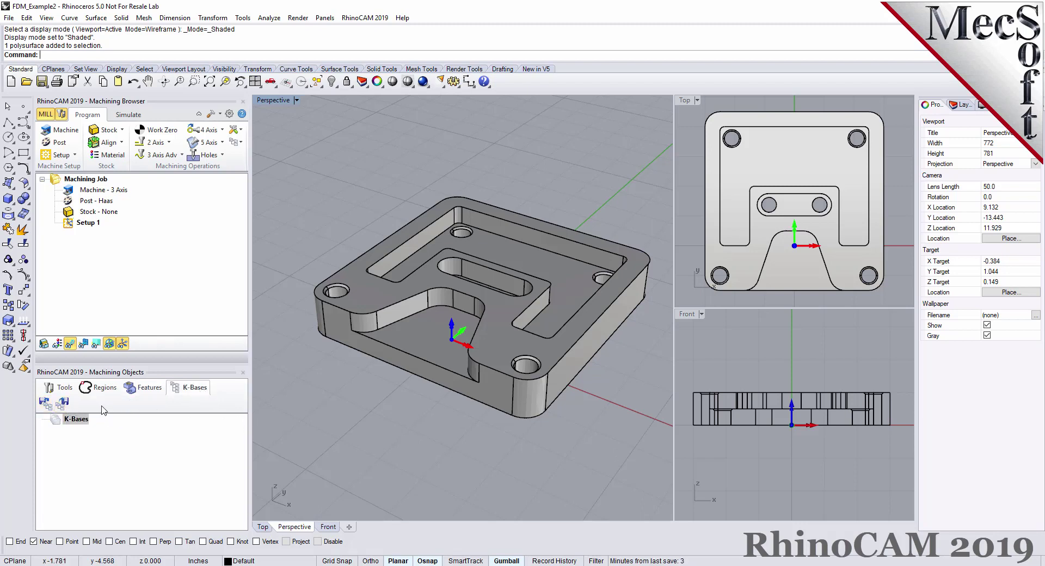
click(61, 387)
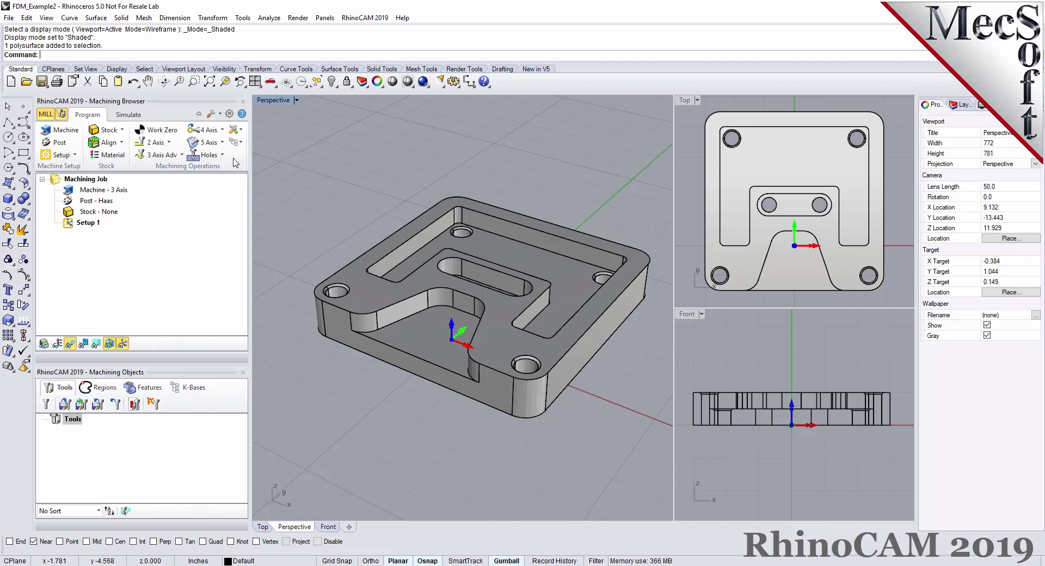
click(241, 142)
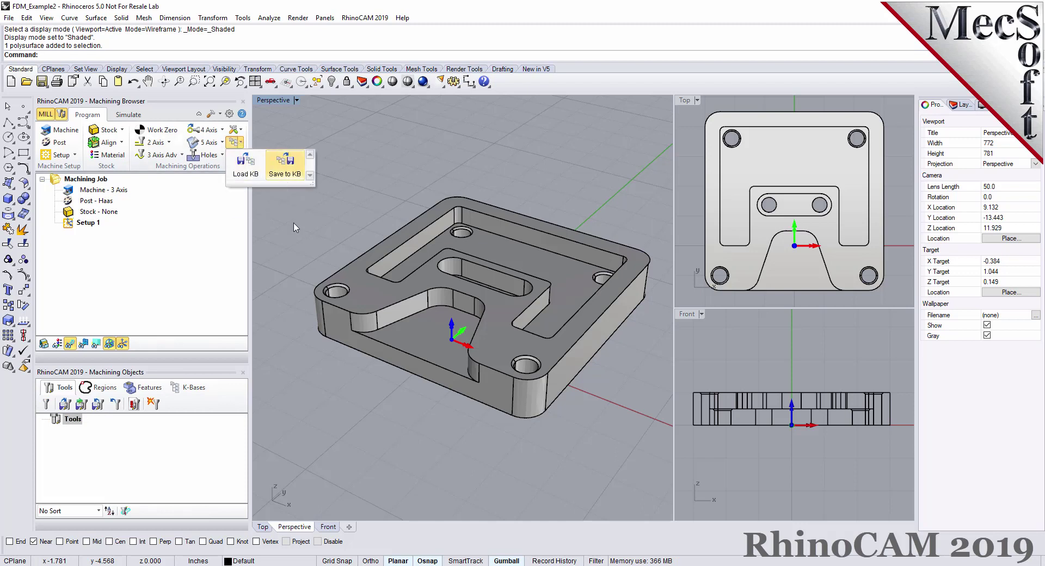
click(326, 402)
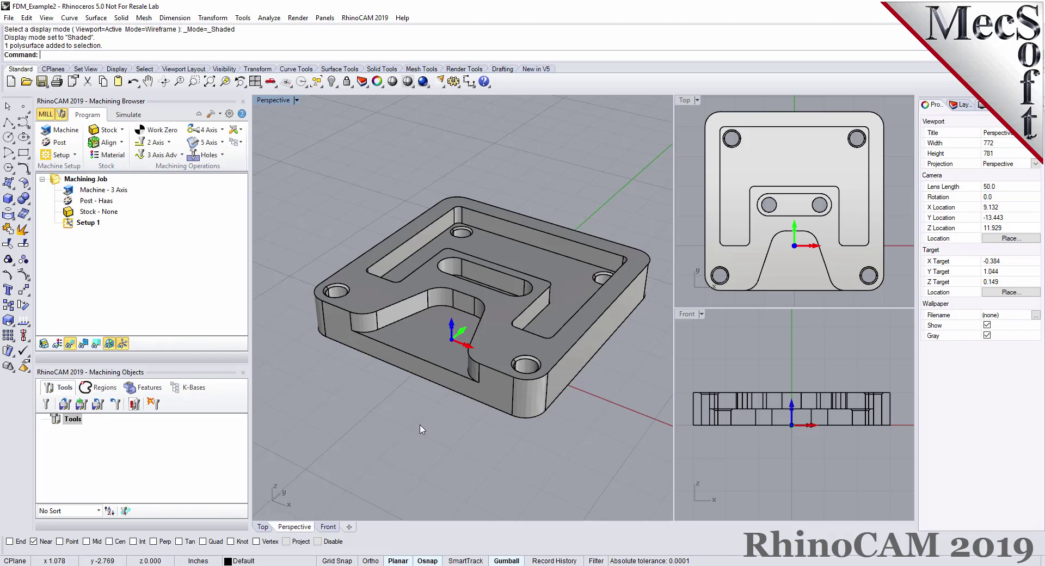
right_drag(427, 435, 464, 436)
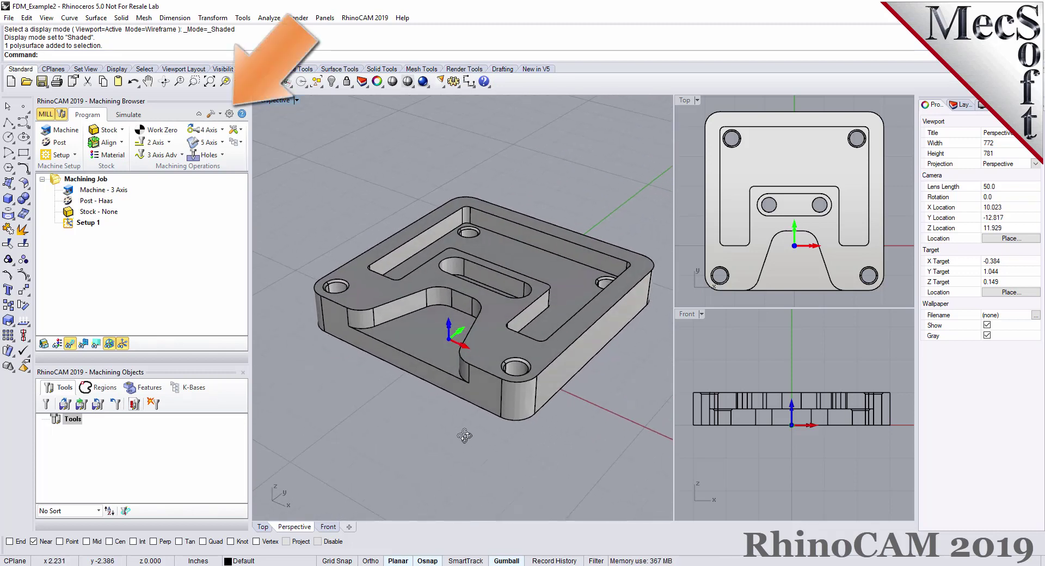
- Review the RhinoCAM Features preferences, including the knowledge base files available for Automatic Feature Machining
click(229, 114)
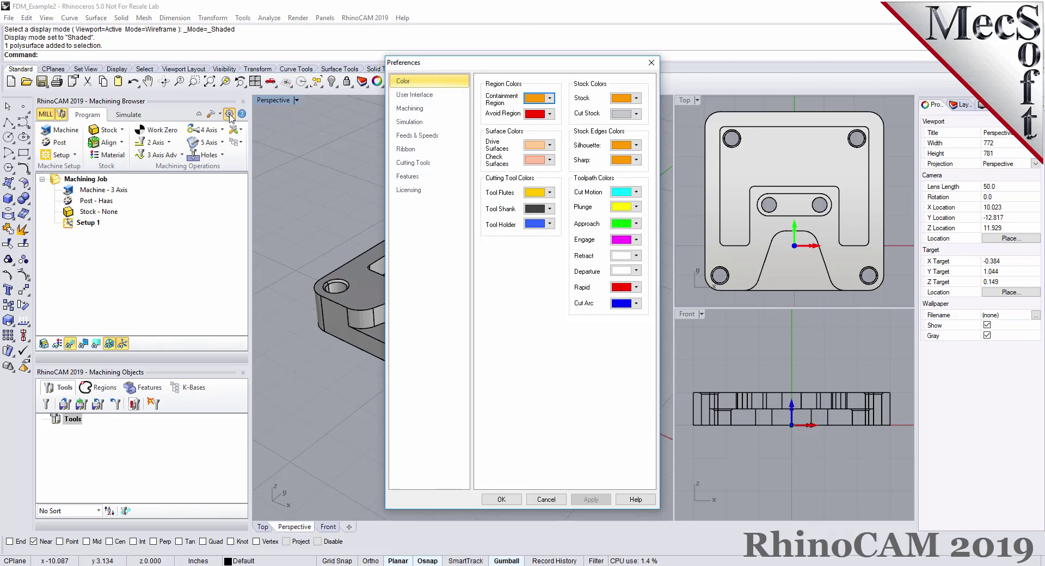
click(411, 177)
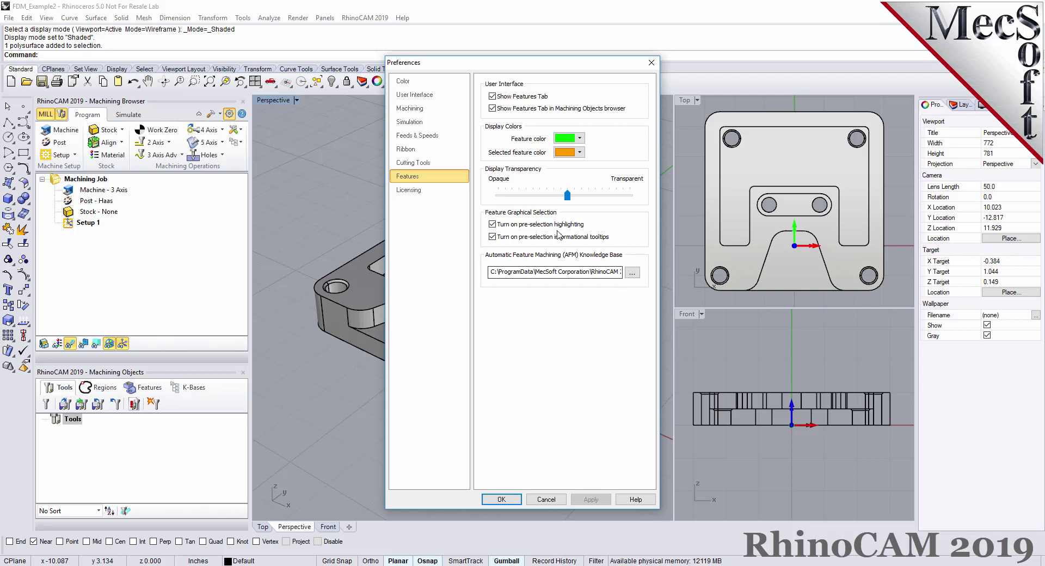
click(429, 95)
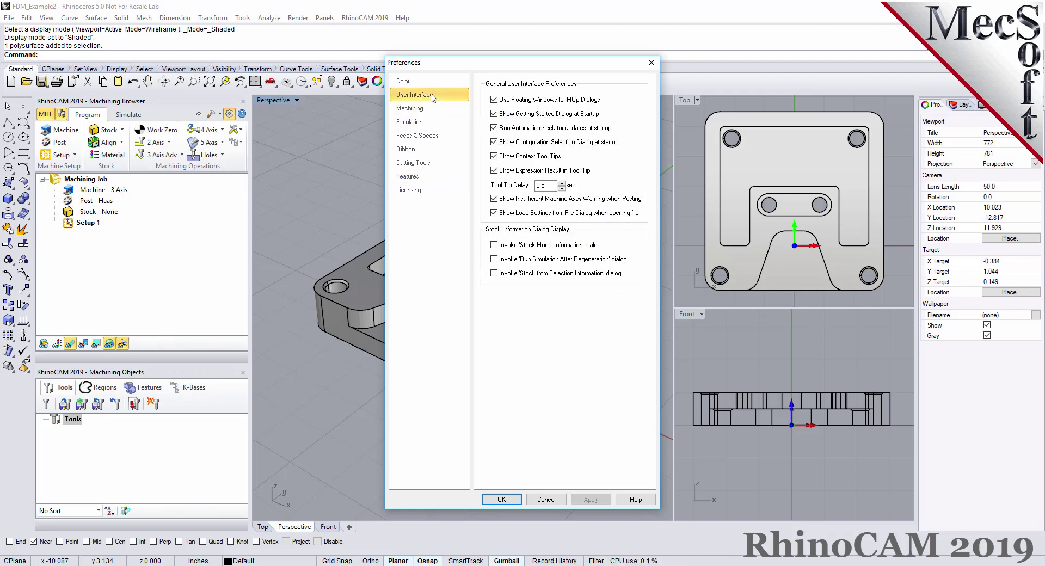
click(410, 177)
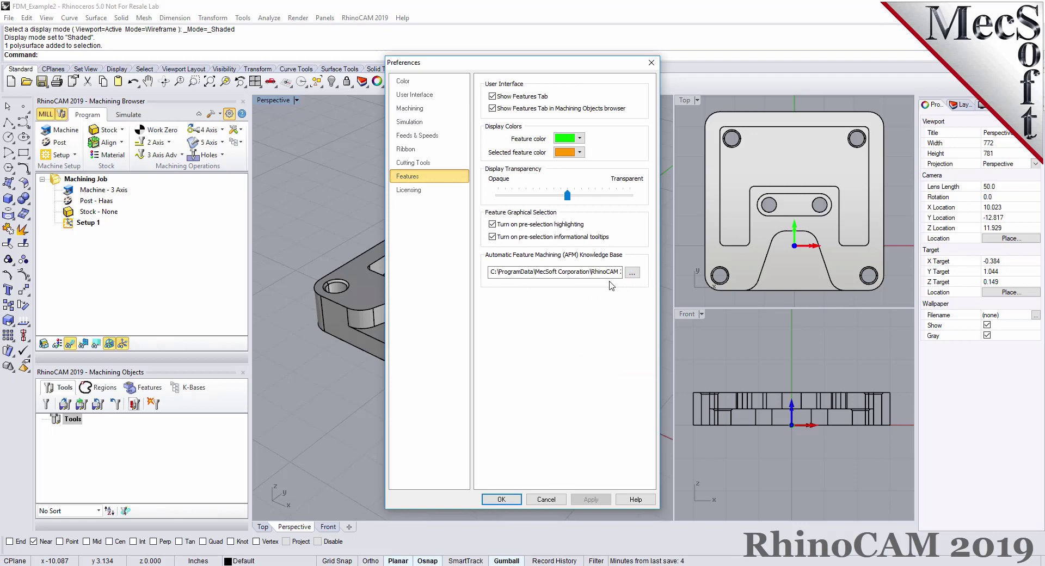
click(631, 272)
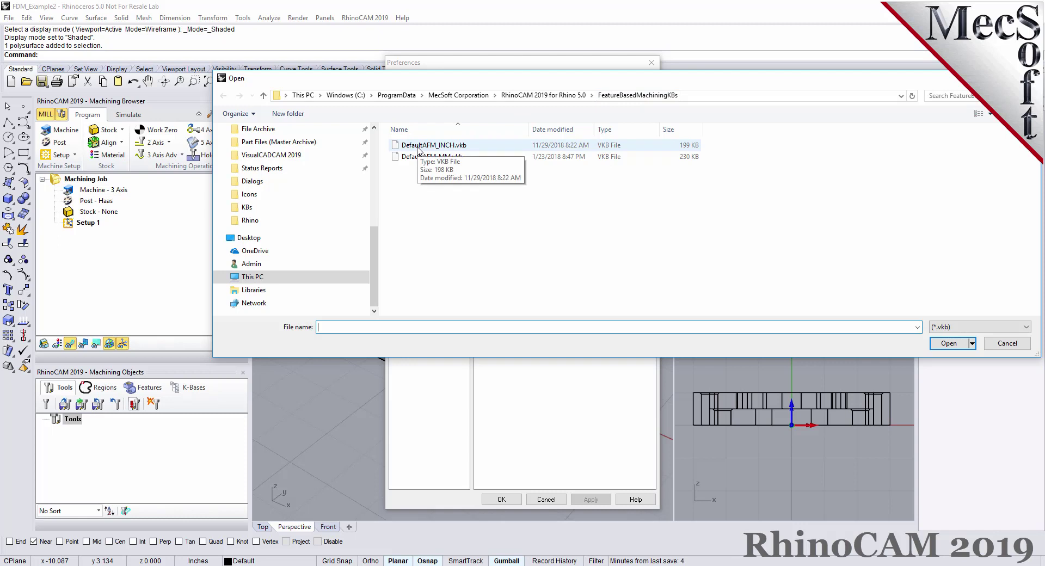
click(1000, 344)
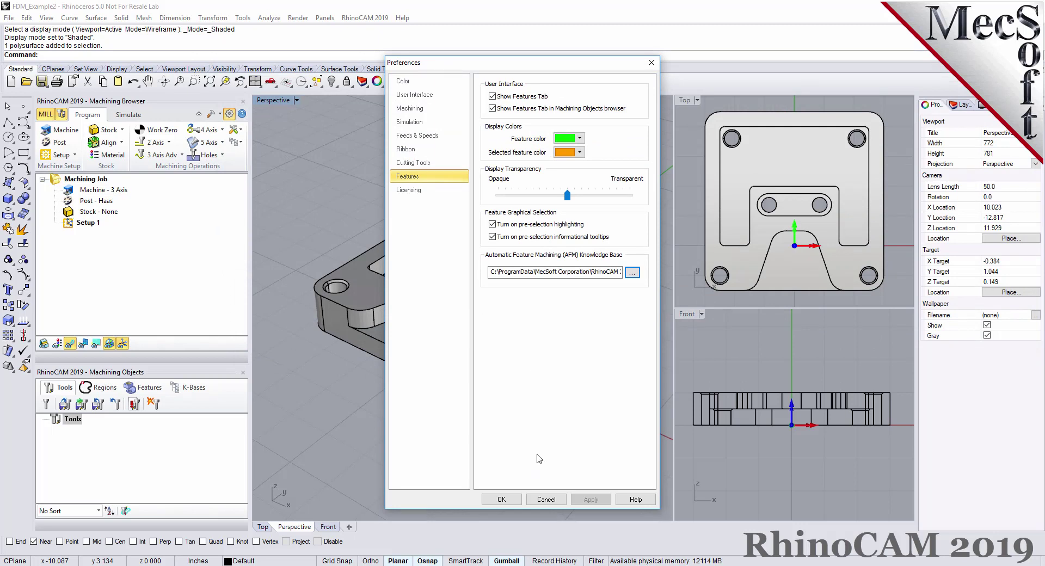
click(501, 499)
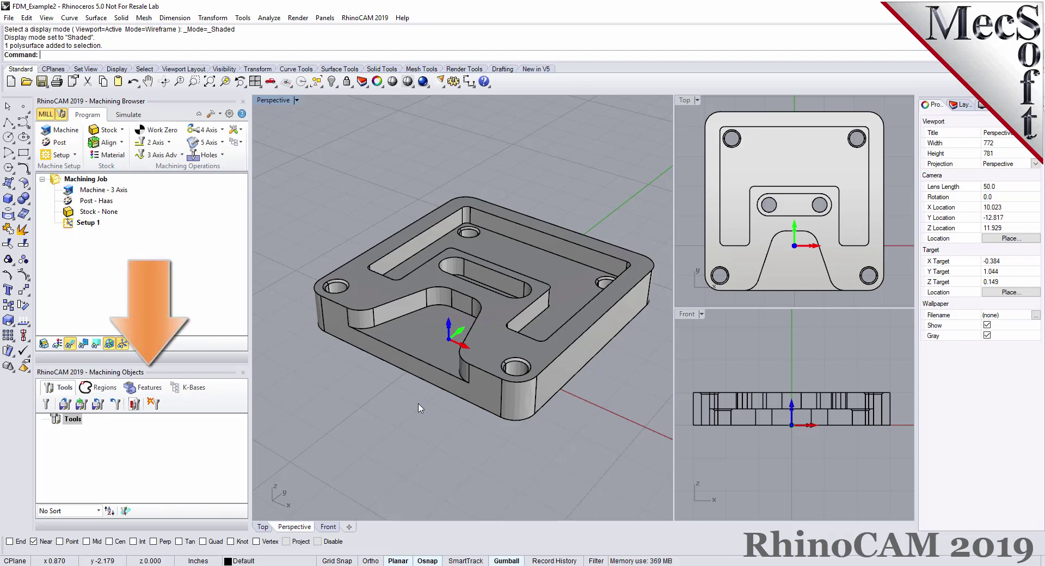
- Enlarge the Machining Objects area, show its Features, and run Automatic Feature Detection on the part
drag(184, 366, 184, 299)
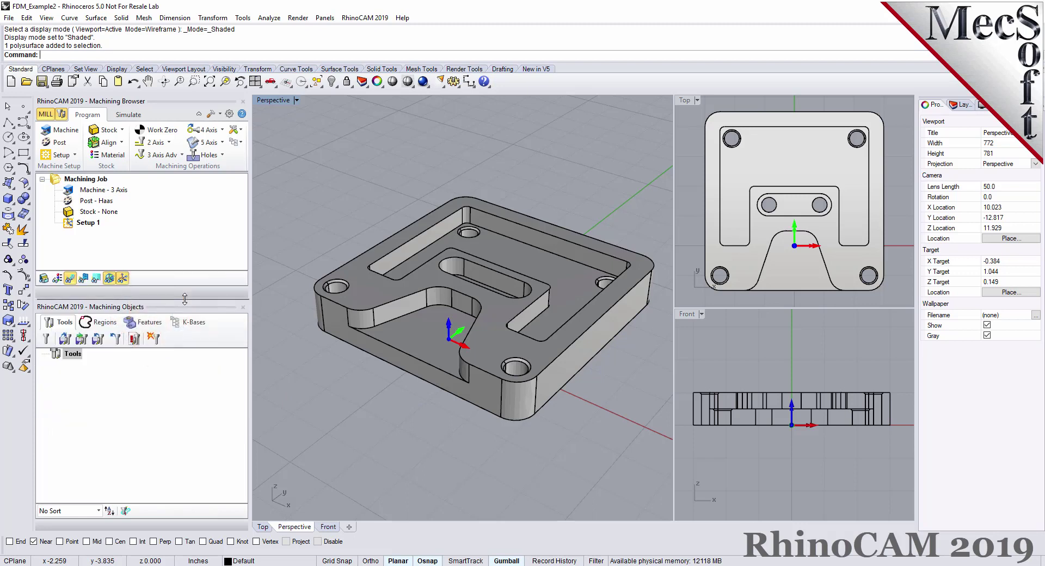
click(143, 324)
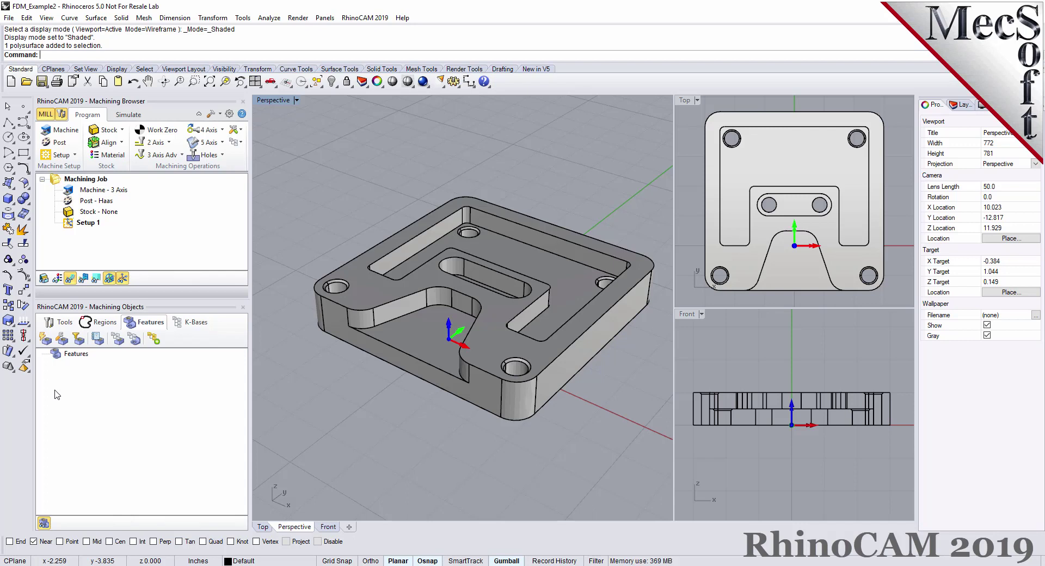
click(63, 340)
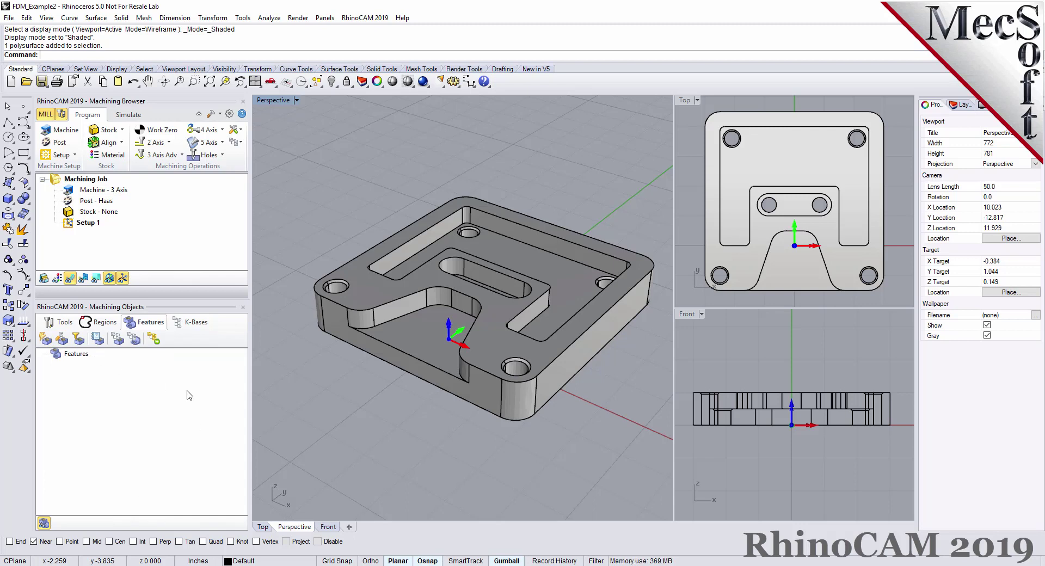
click(45, 339)
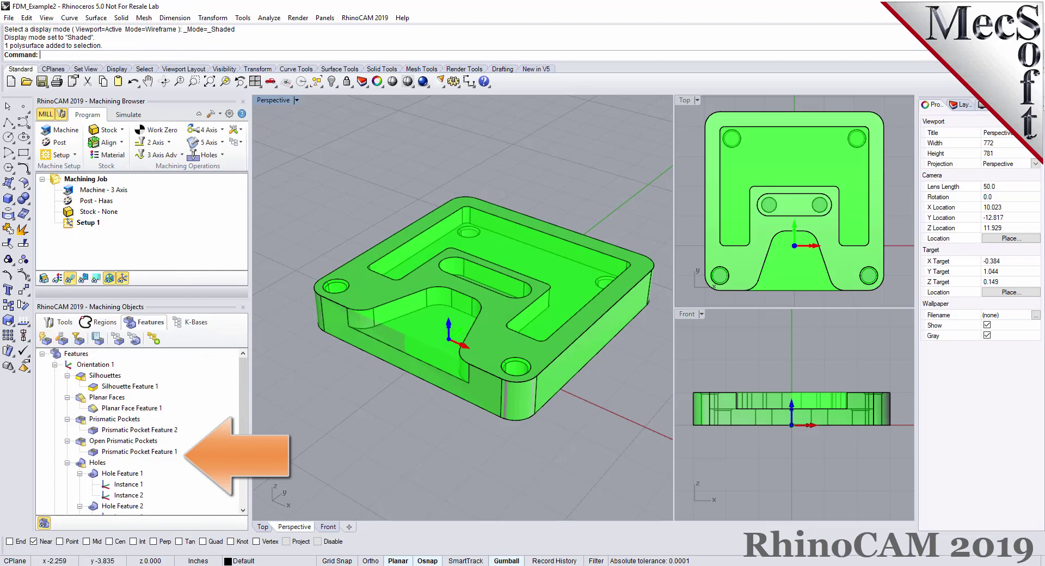
- Examine the detected features under Orientation 1, including the silhouette, planar face, prismatic pockets and hole instances
scroll(243, 393, down, 1)
mouse_move(243, 392)
mouse_down()
mouse_move(241, 463)
mouse_move(246, 375)
mouse_up()
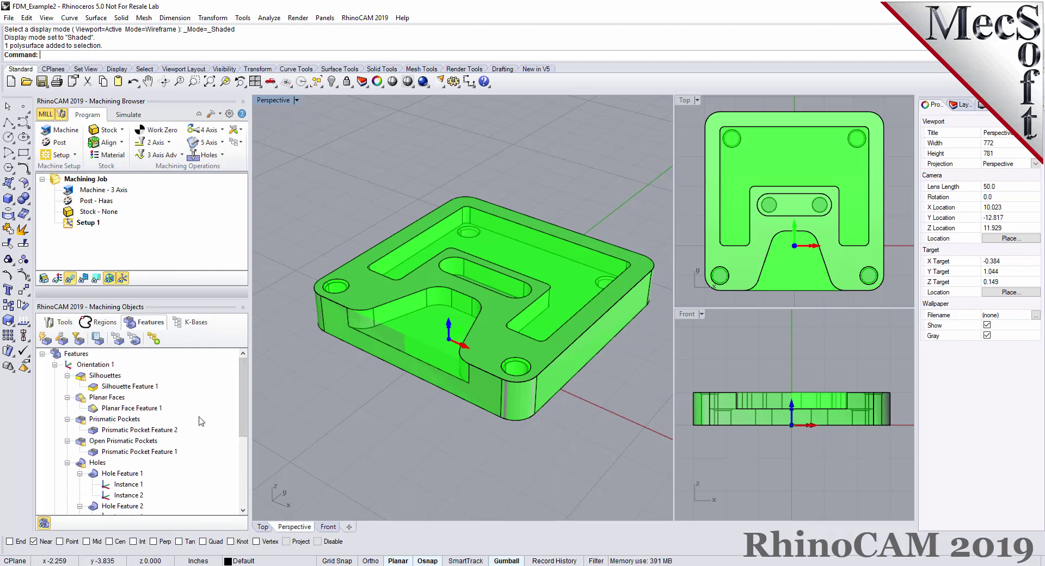
mouse_move(138, 412)
mouse_move(135, 393)
mouse_move(134, 435)
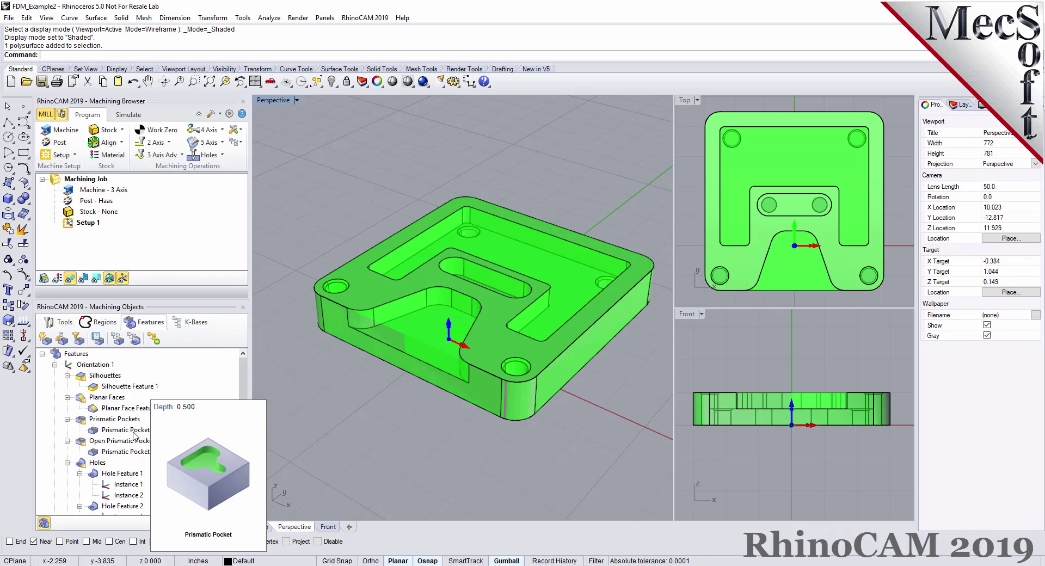
mouse_move(135, 458)
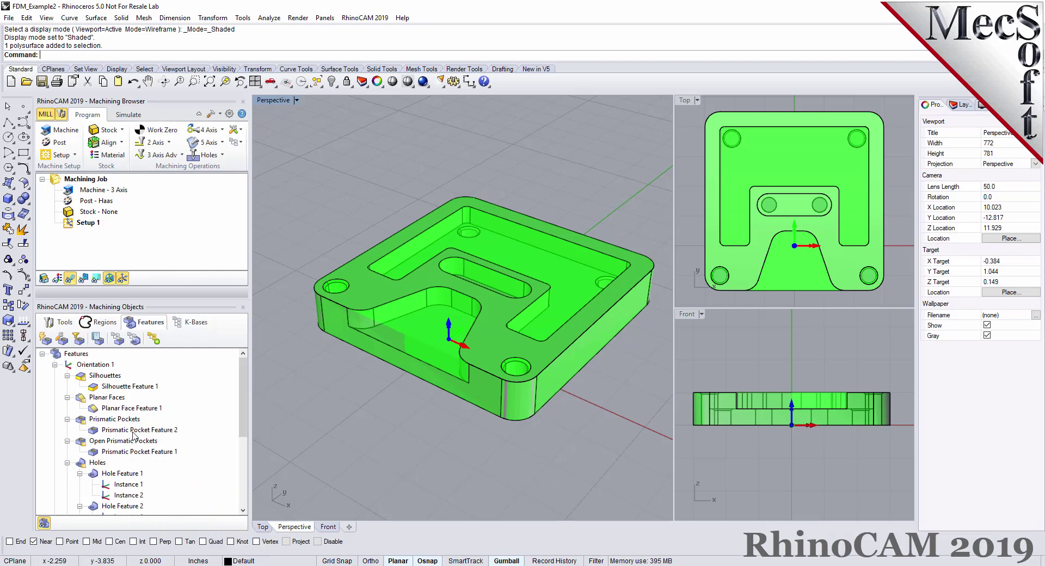
scroll(134, 438, down, 1)
scroll(135, 436, down, 1)
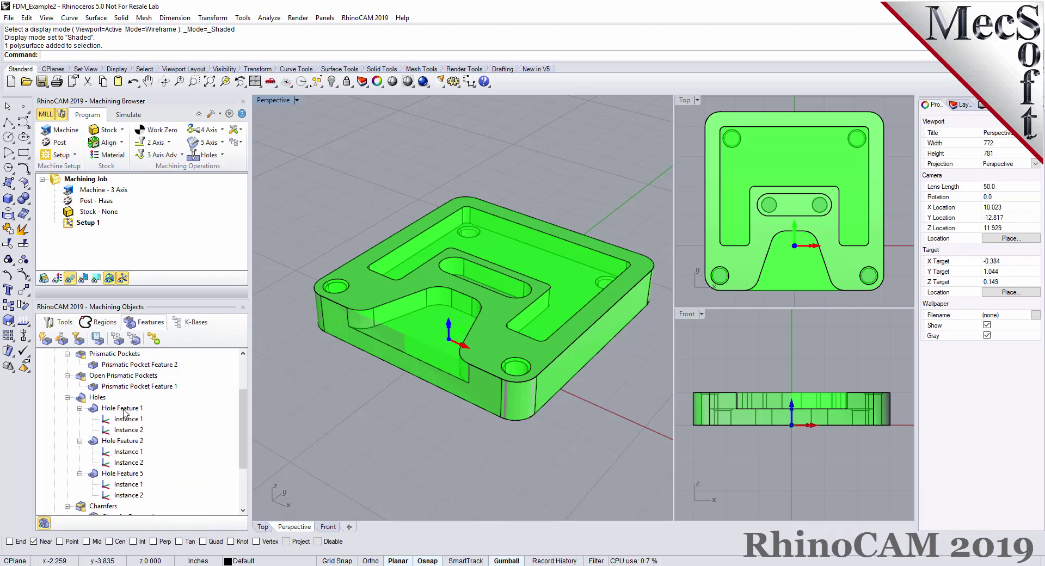
scroll(153, 431, up, 2)
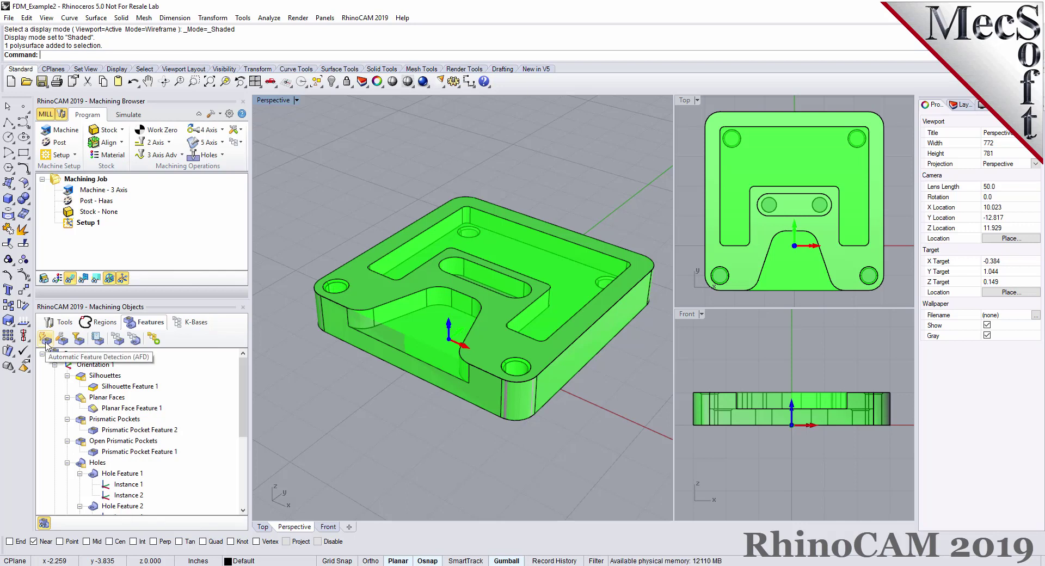
- Generate machining operations automatically for all features in Orientation 1
click(82, 365)
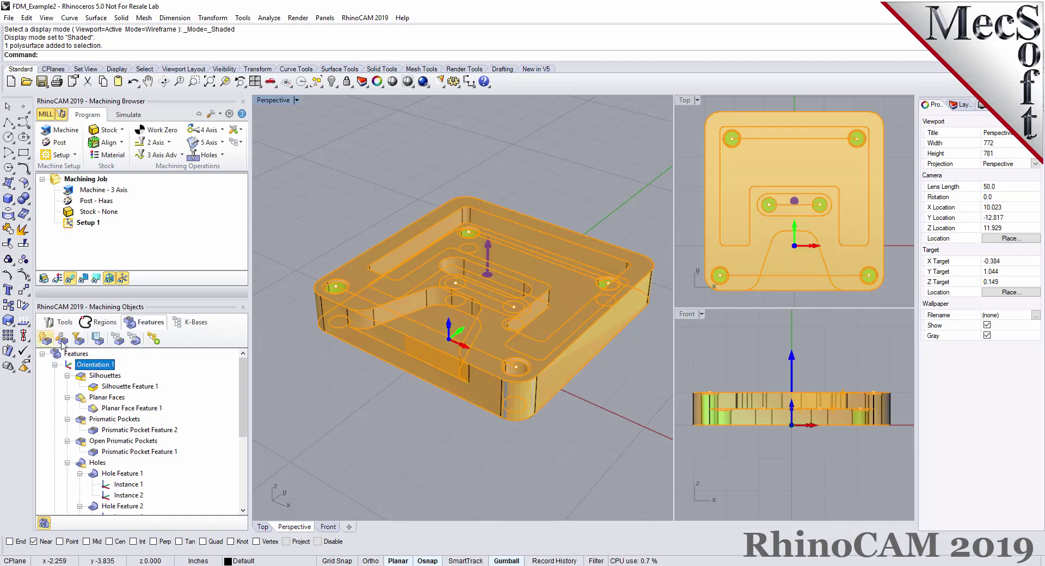
click(153, 338)
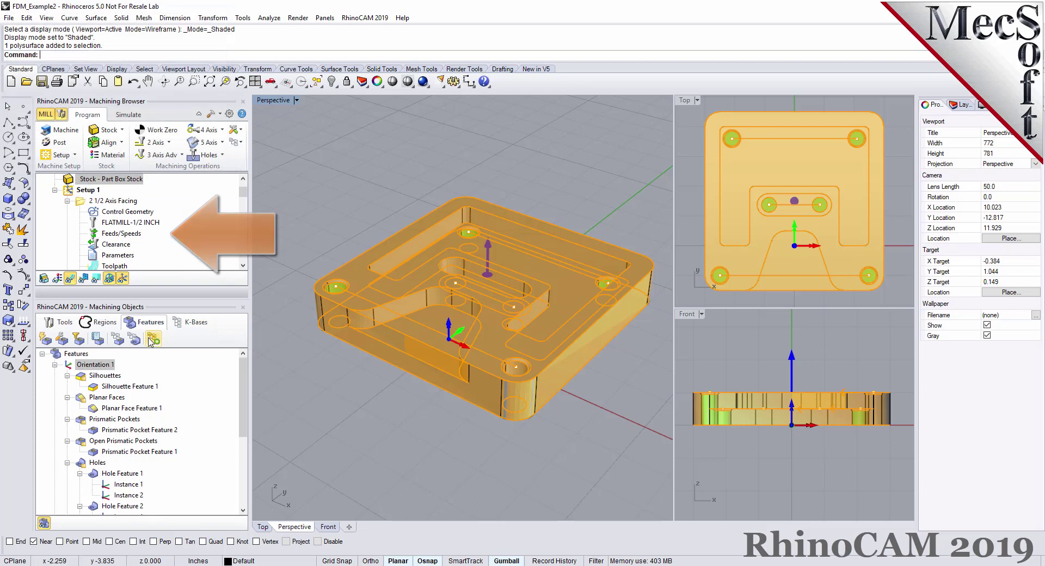
- Enlarge the Machining Browser and collapse every operation under Setup 1, from 2 1/2 Axis Facing to Chamfering
drag(159, 300, 158, 391)
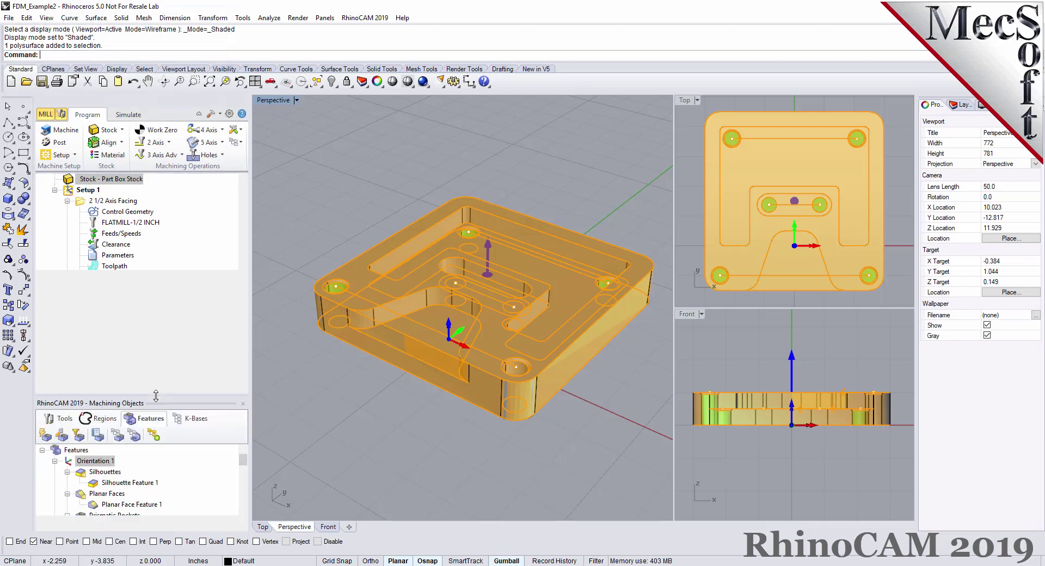
click(67, 201)
click(67, 212)
click(67, 223)
click(67, 234)
click(67, 244)
click(67, 255)
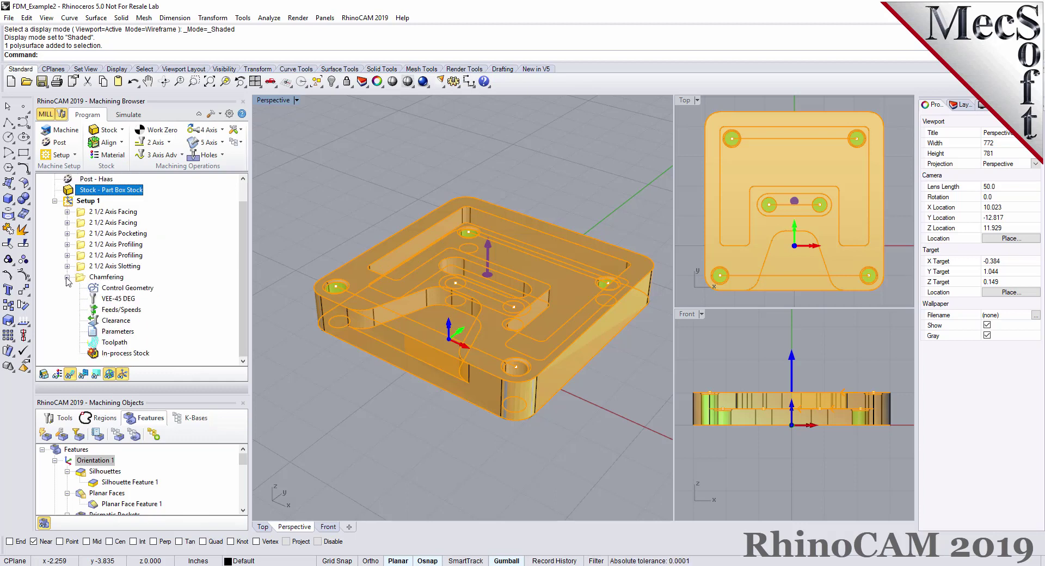
click(67, 277)
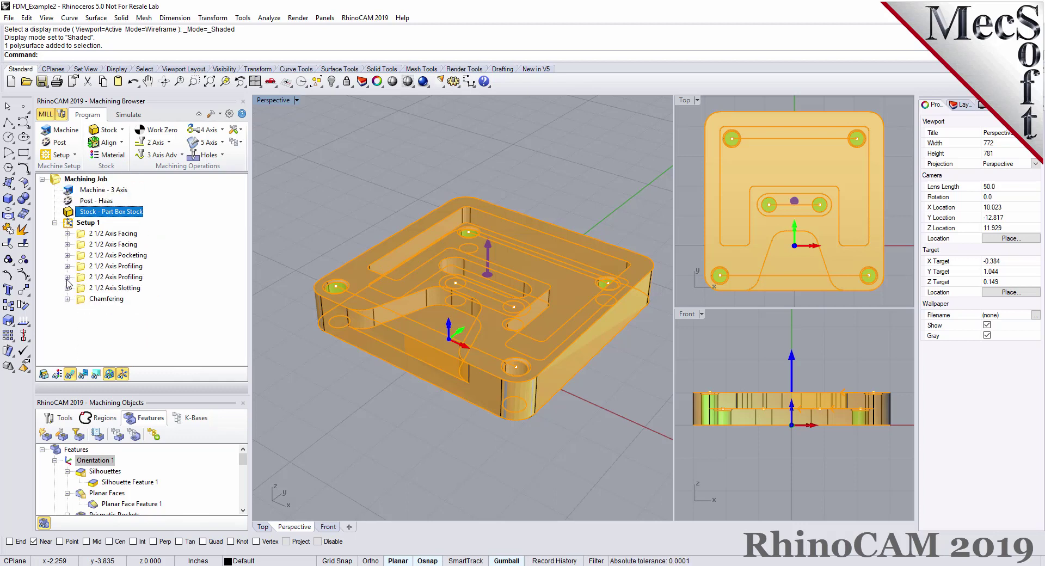
- Deselect the part, list the Tools, and examine the toolpath of each Setup 1 operation from 2 1/2 Axis Facing to Chamfering
click(309, 372)
click(60, 418)
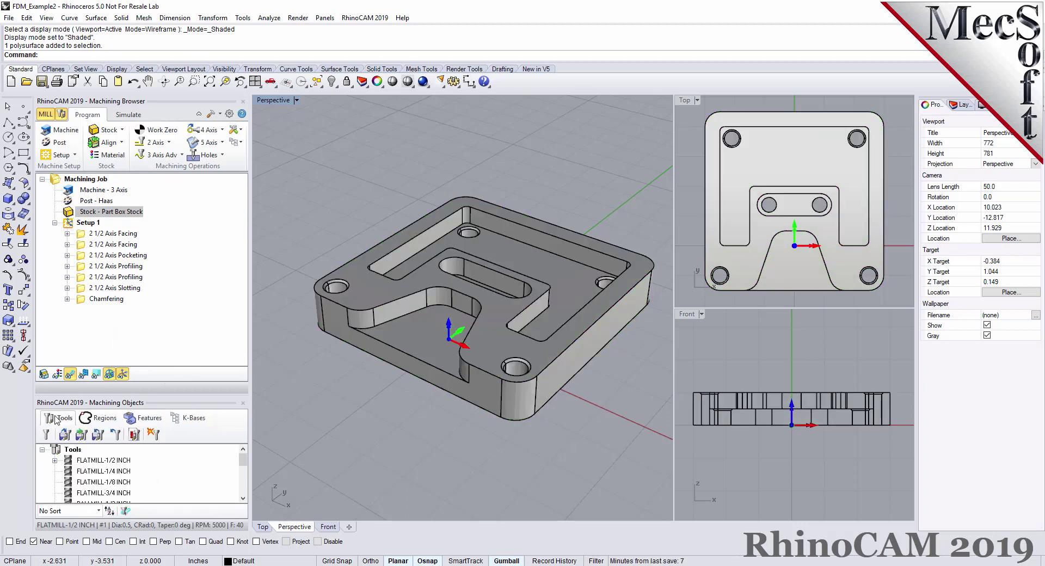
click(81, 234)
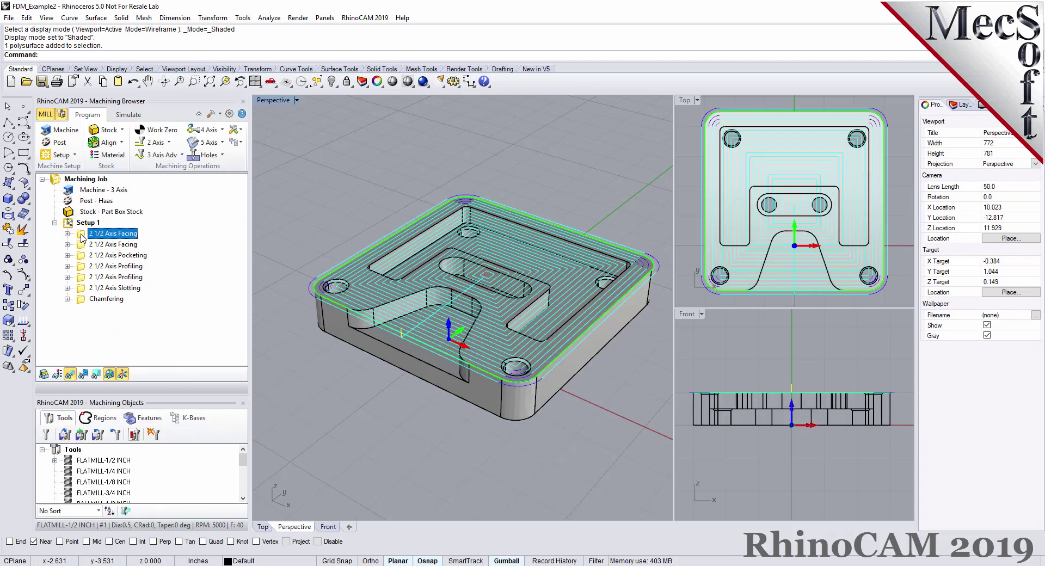
click(82, 246)
click(82, 257)
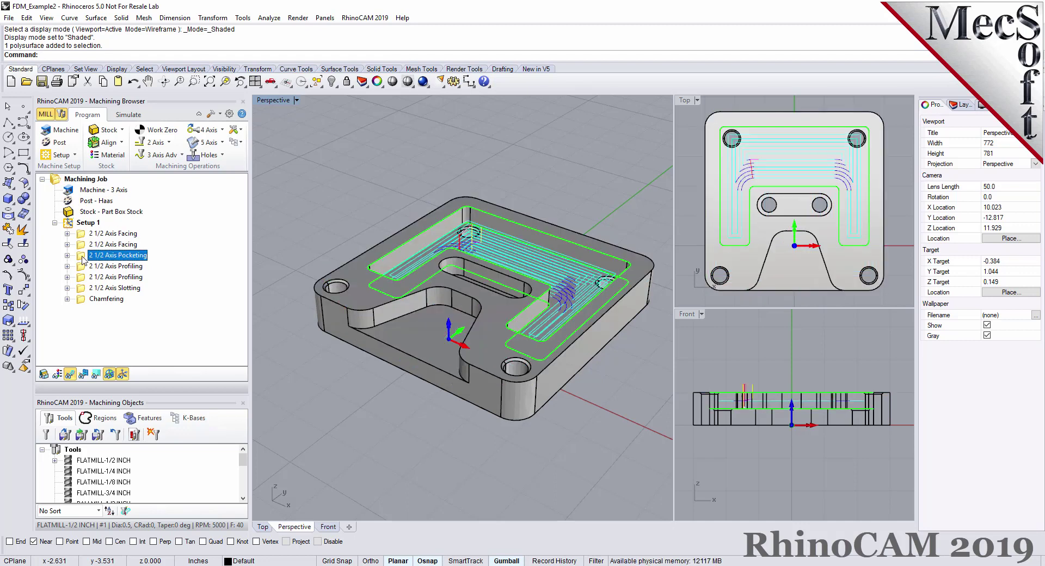
click(81, 268)
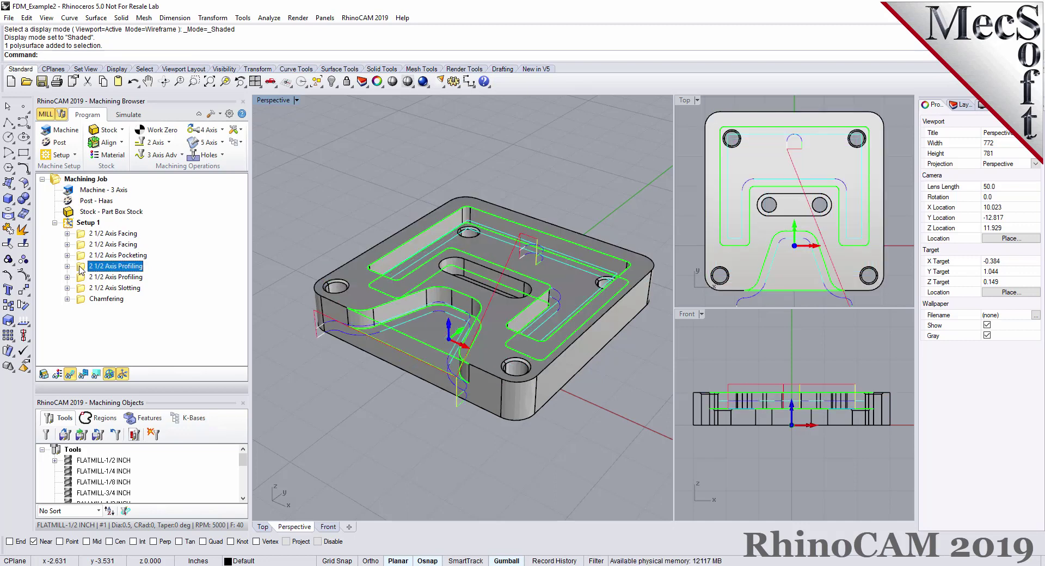
click(83, 278)
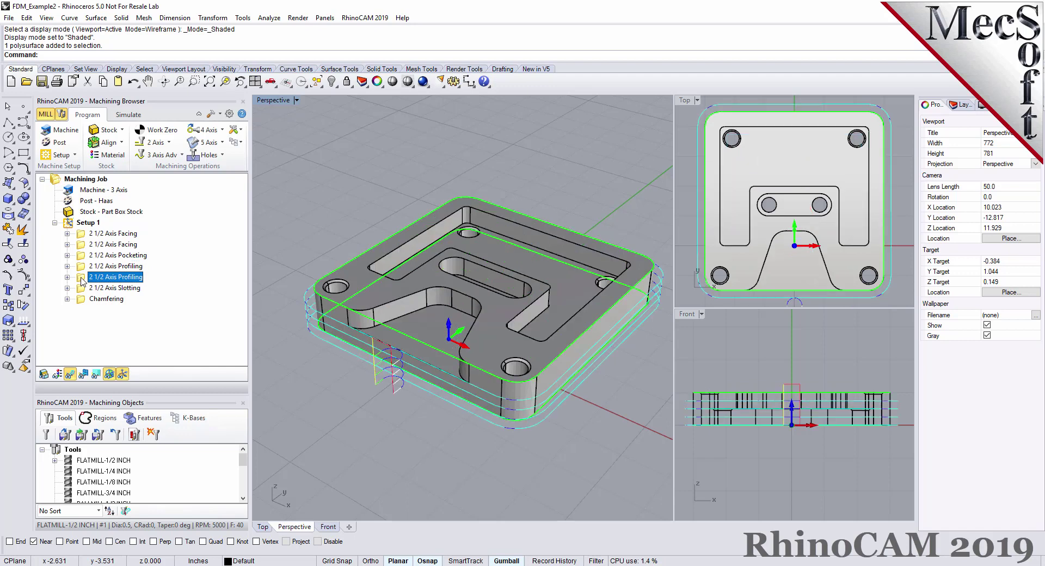
click(82, 288)
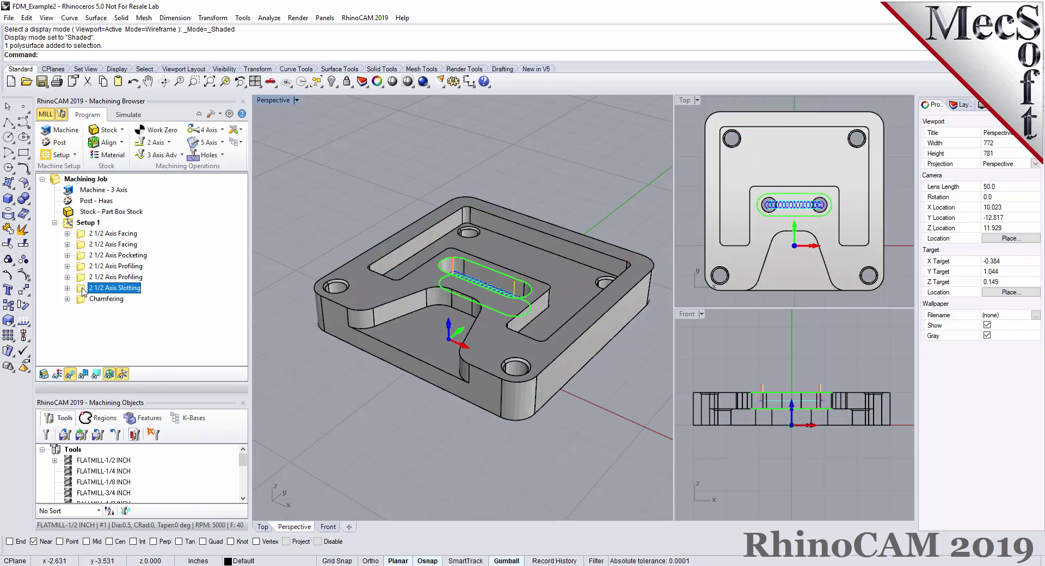
click(80, 301)
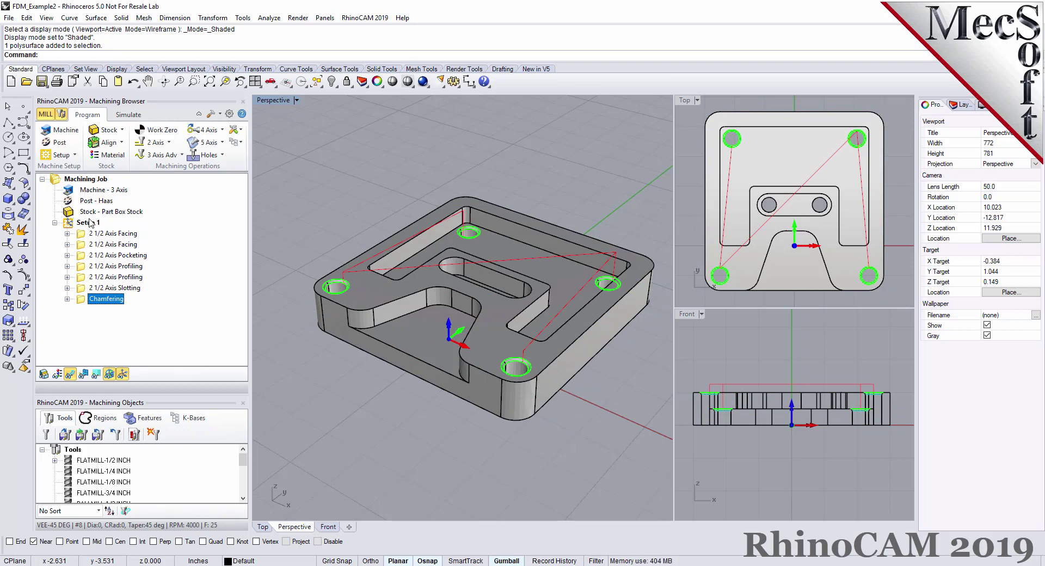
- Select Setup 1, enlarge the Machining Objects area, and show its Features
click(67, 226)
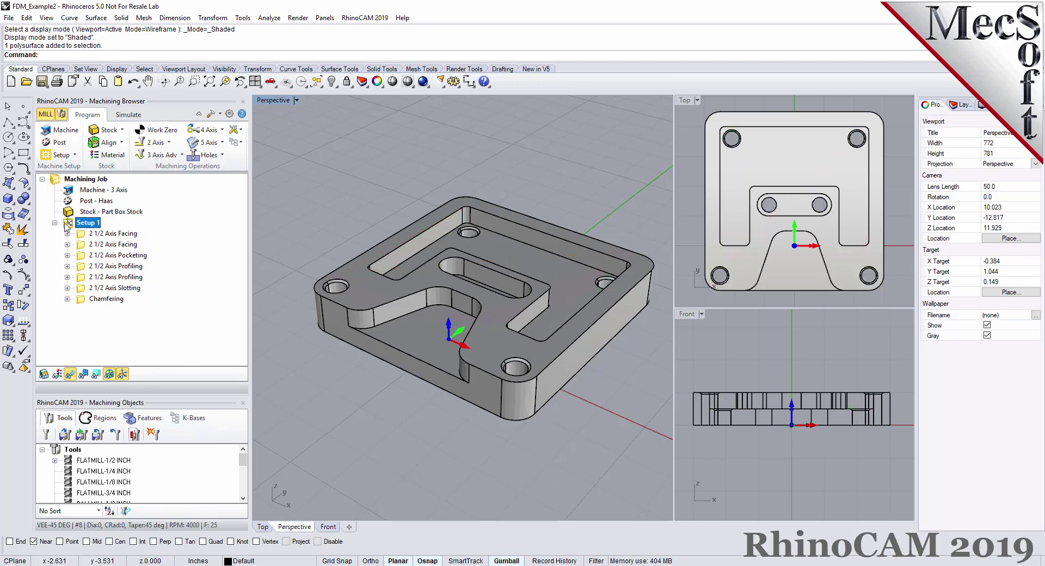
drag(152, 389, 161, 318)
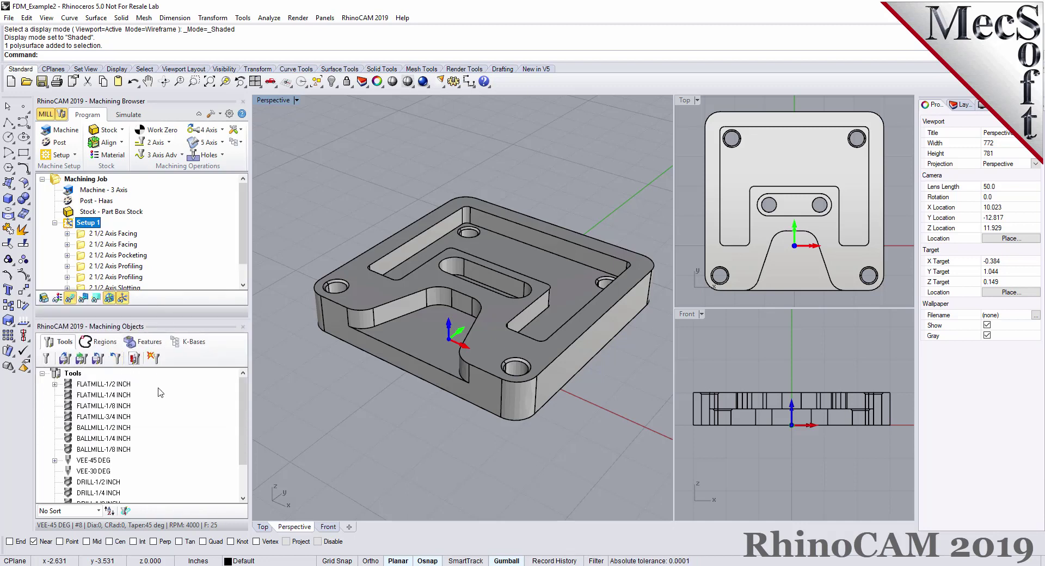
click(148, 342)
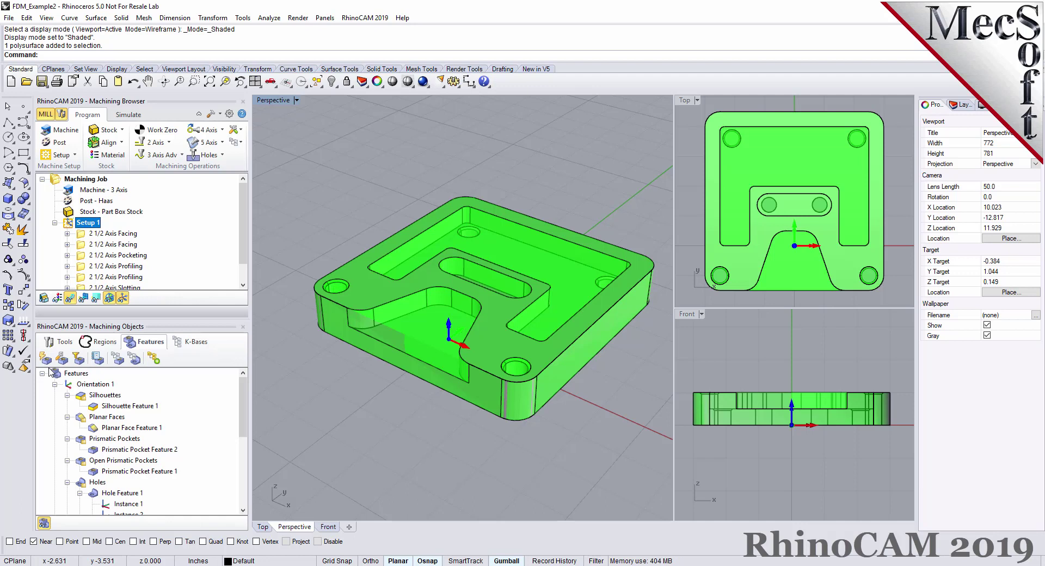
- Review the feature detection filters, covering the hole diameter and depth filters and the global feature types, and accept them as they are
click(82, 362)
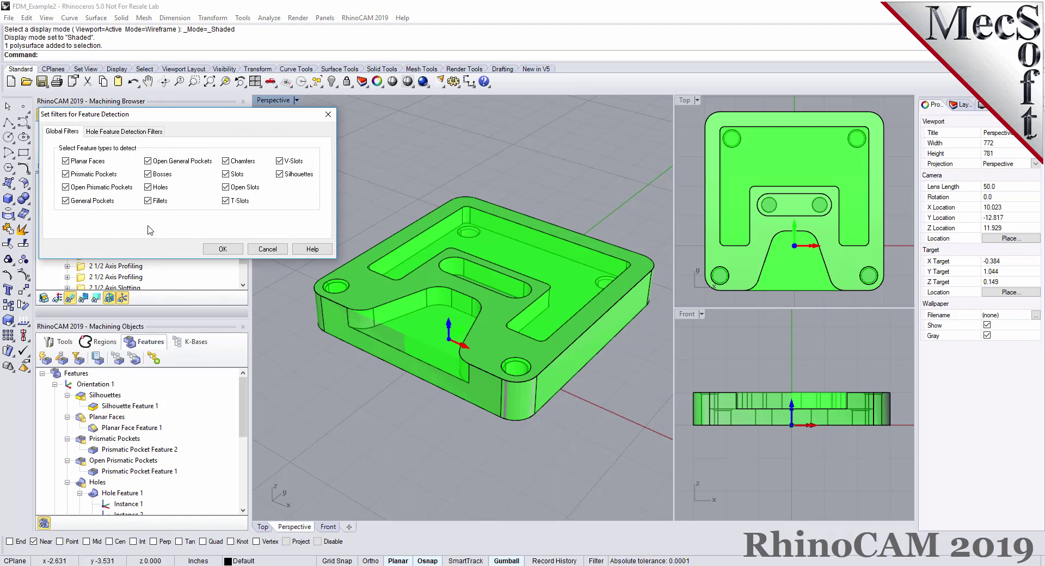
click(125, 132)
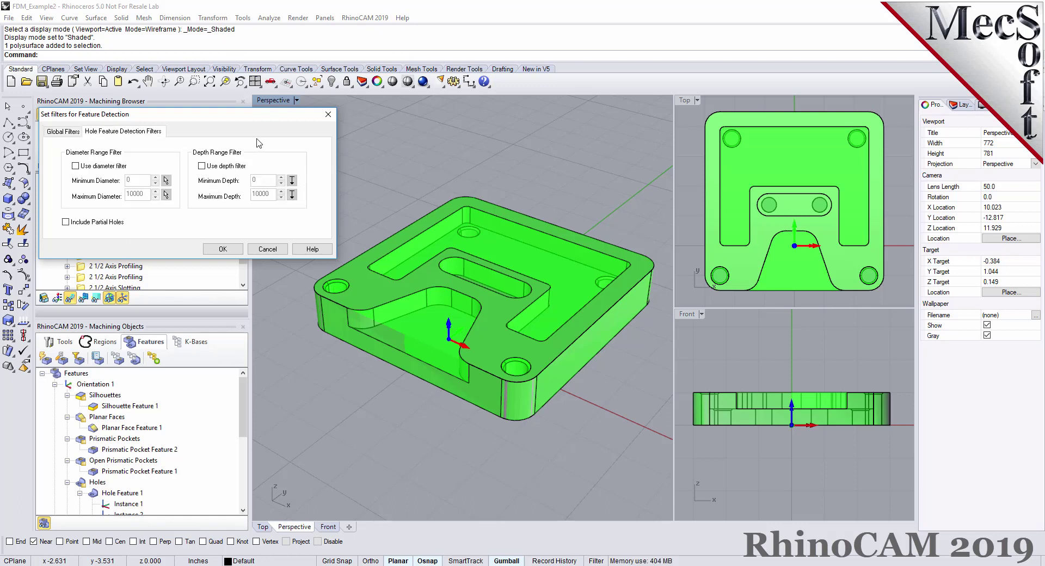
drag(189, 119, 307, 252)
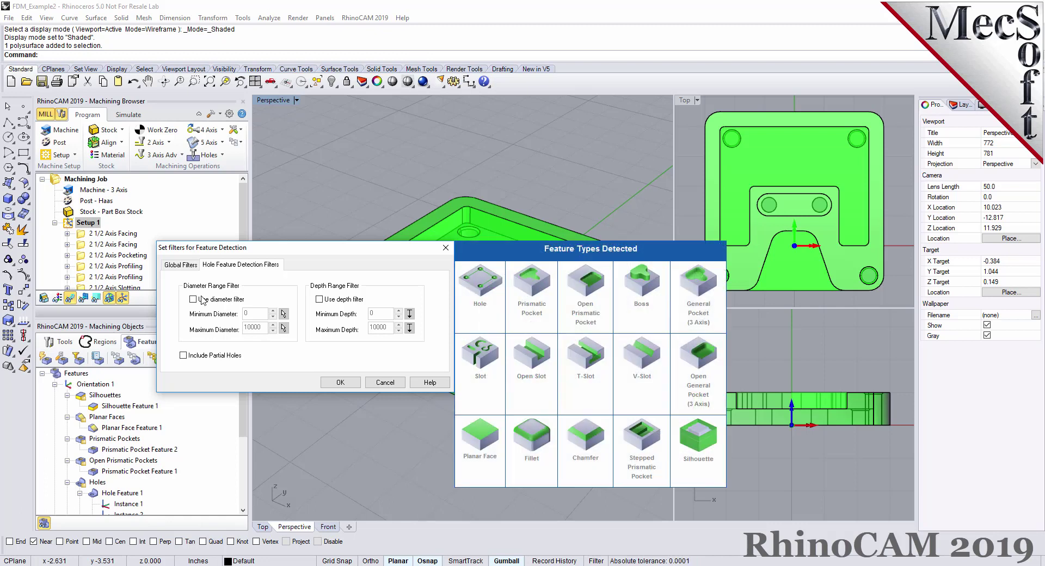
click(185, 265)
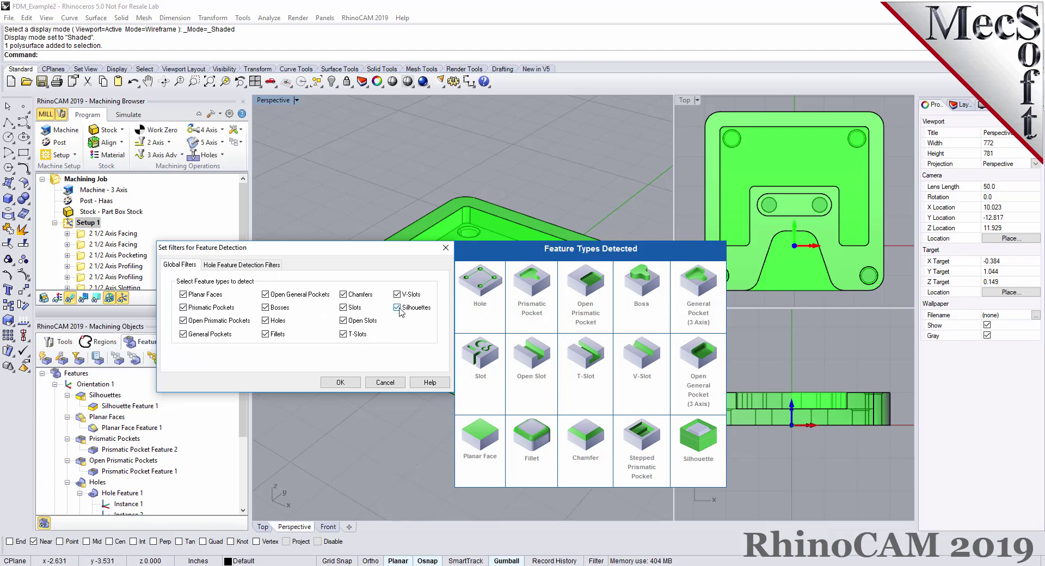
mouse_move(400, 311)
mouse_move(202, 298)
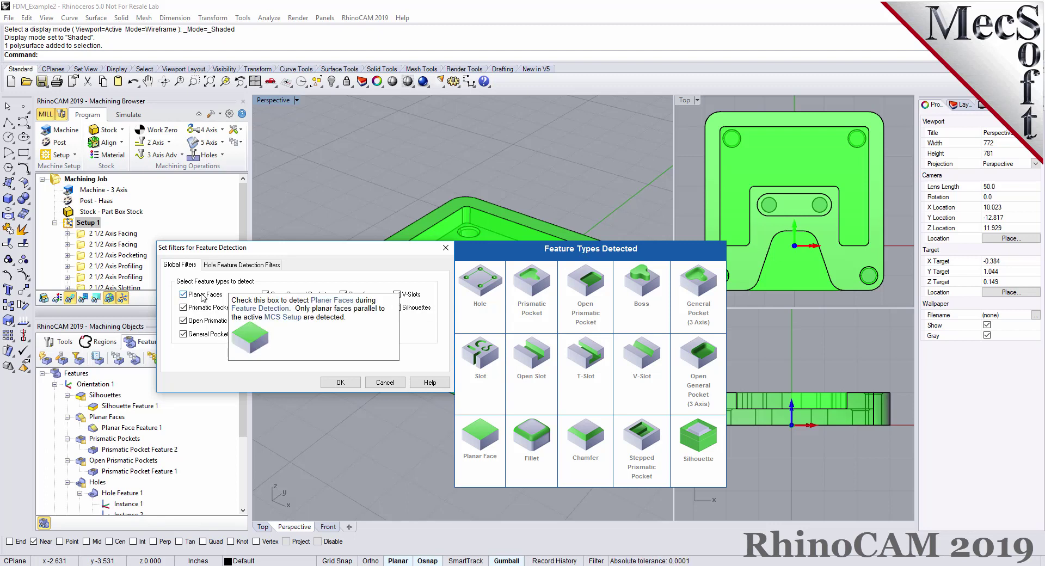
mouse_move(226, 315)
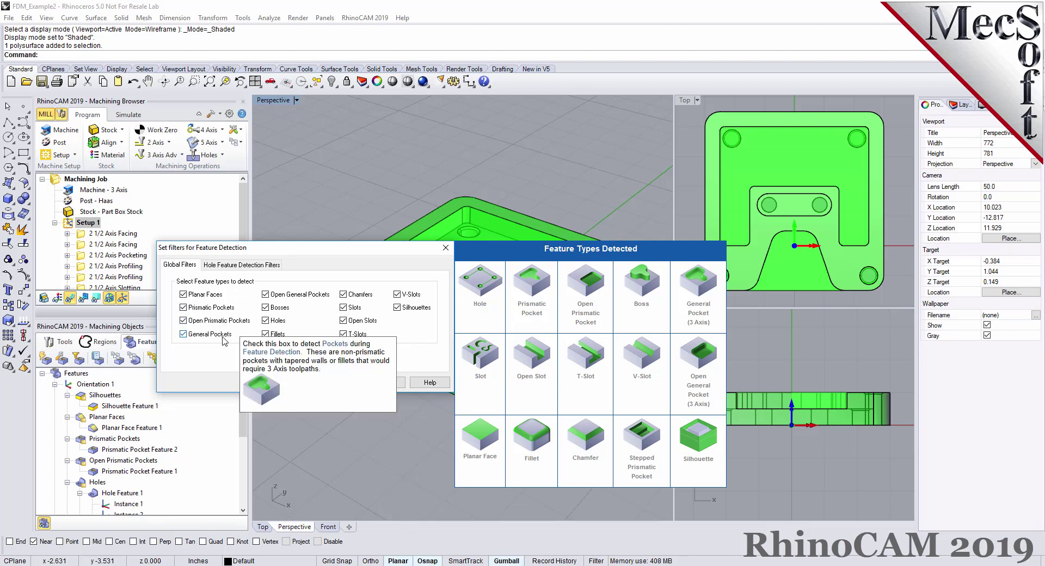
mouse_move(302, 300)
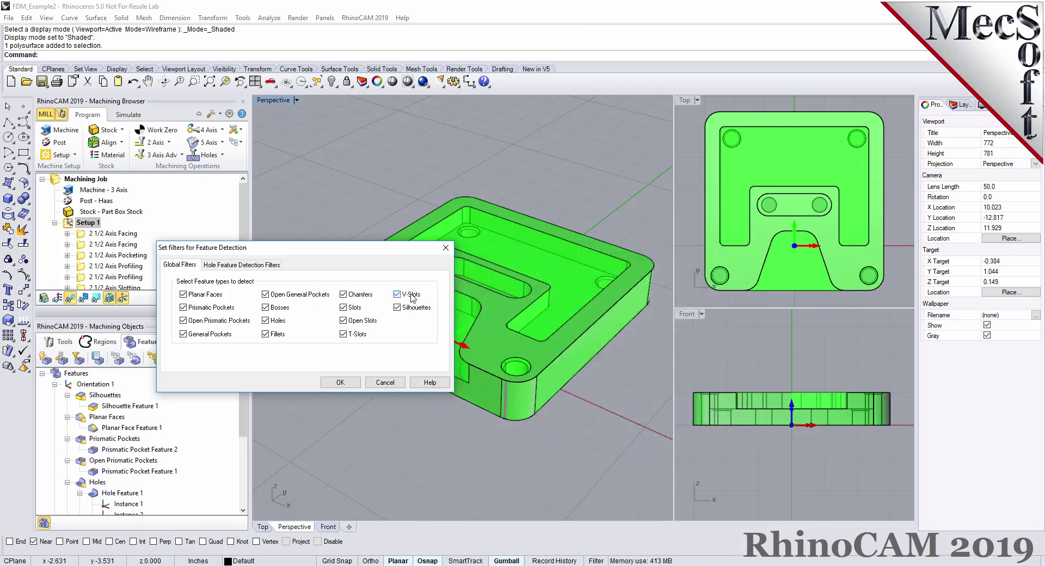
click(341, 383)
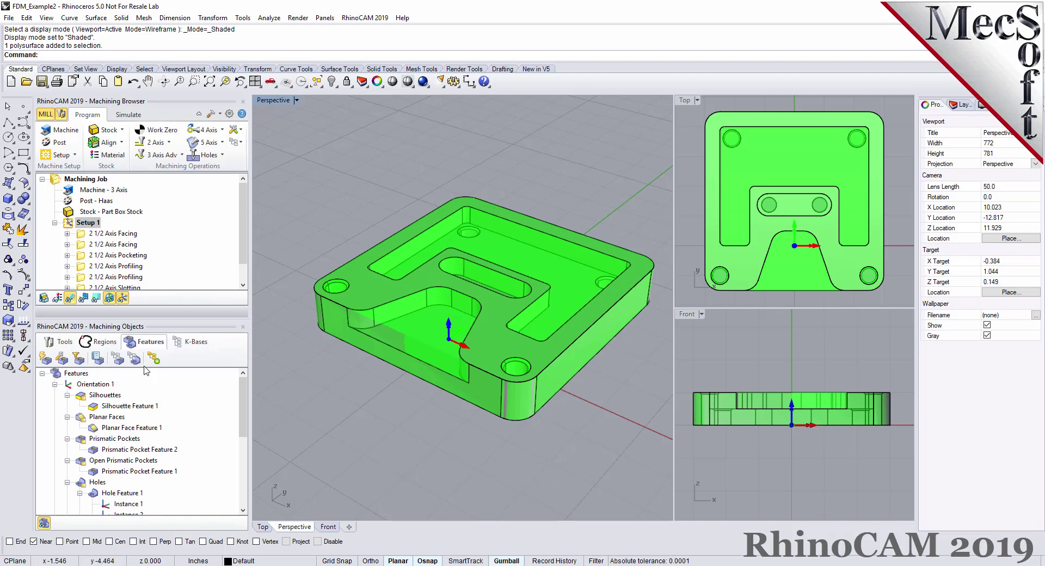
- List the machining features information for Orientation 1 and examine the parameters of the silhouette, planar face, pocket, hole and chamfer features
click(105, 365)
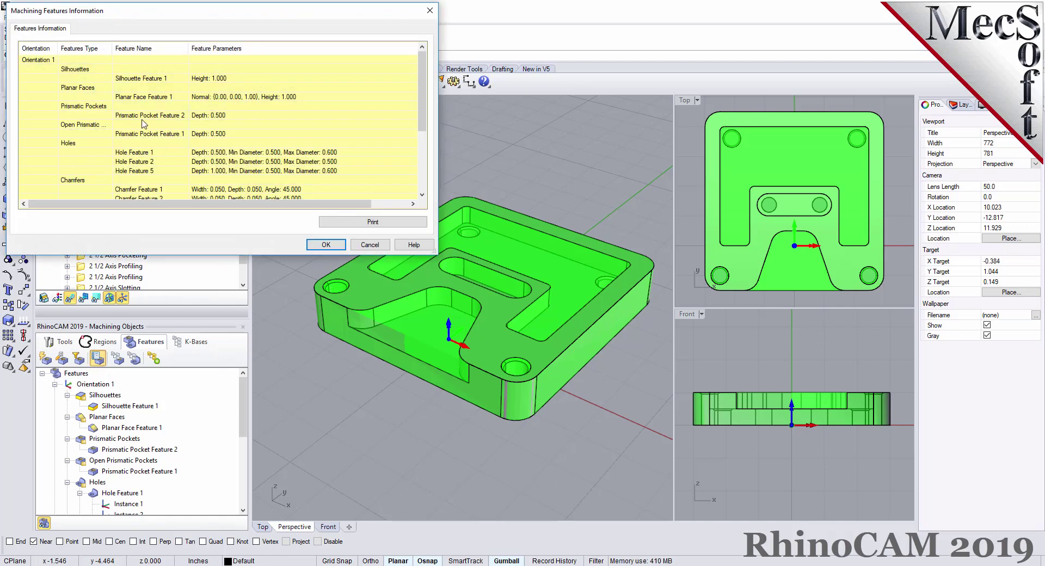
drag(128, 16, 273, 102)
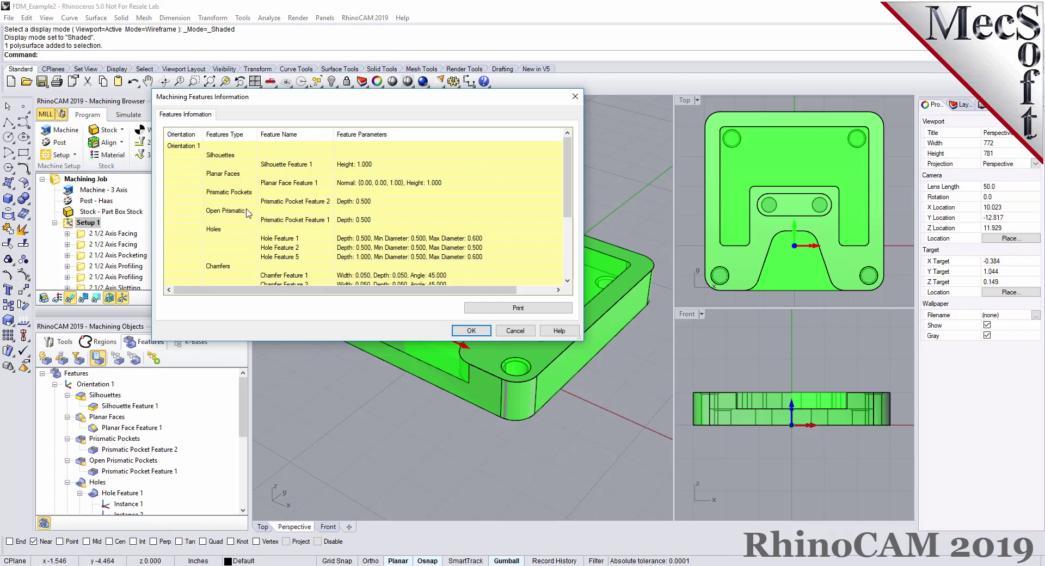
click(197, 152)
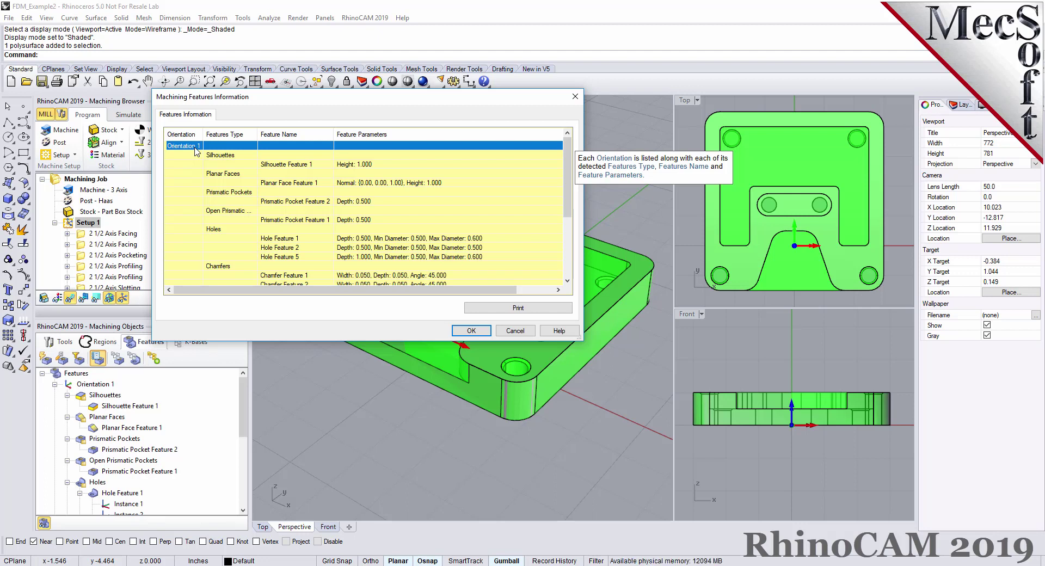
click(240, 155)
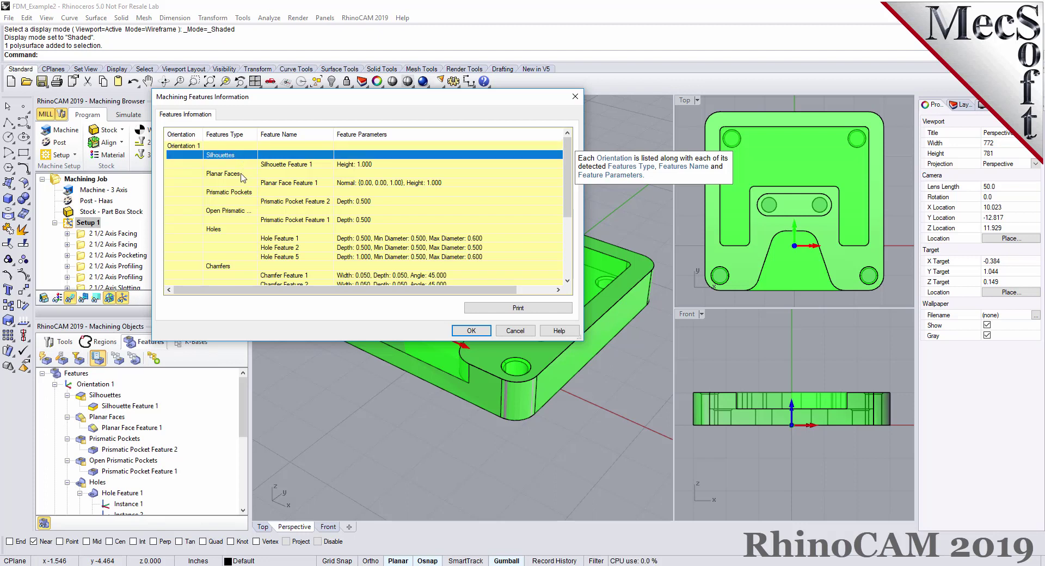
click(275, 164)
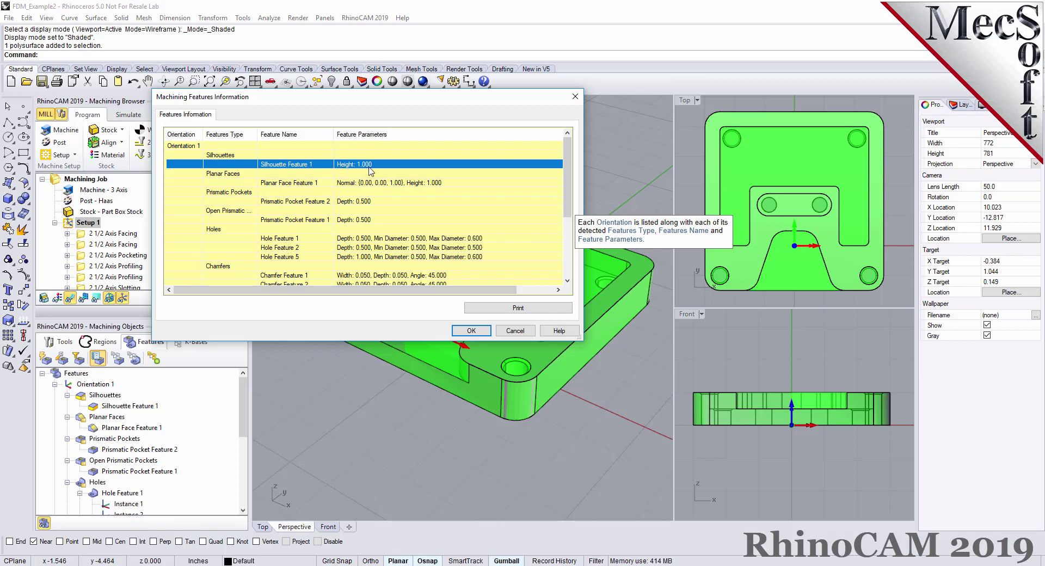
click(367, 185)
click(362, 203)
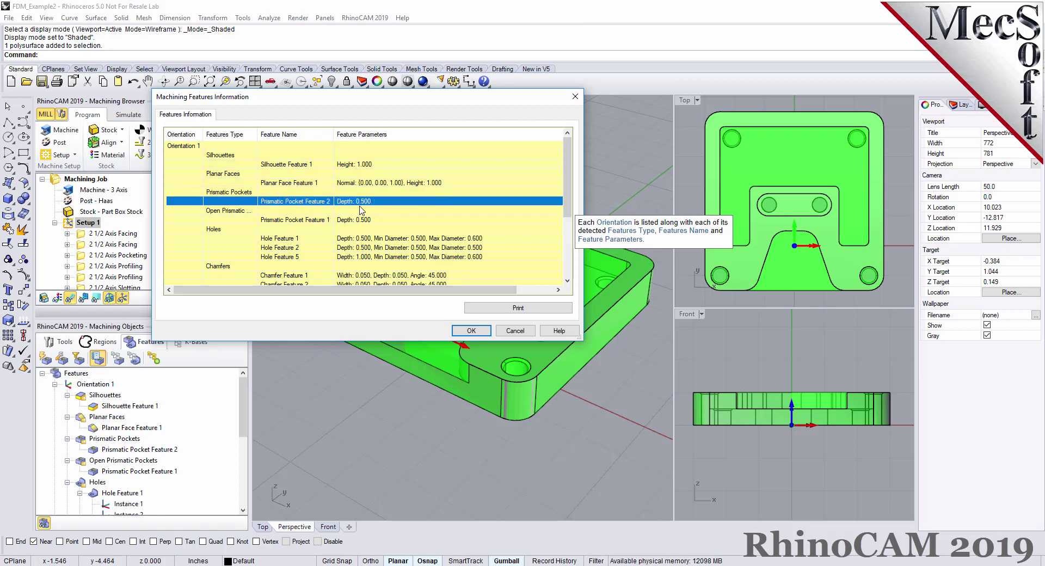
scroll(359, 207, down, 4)
scroll(366, 209, up, 4)
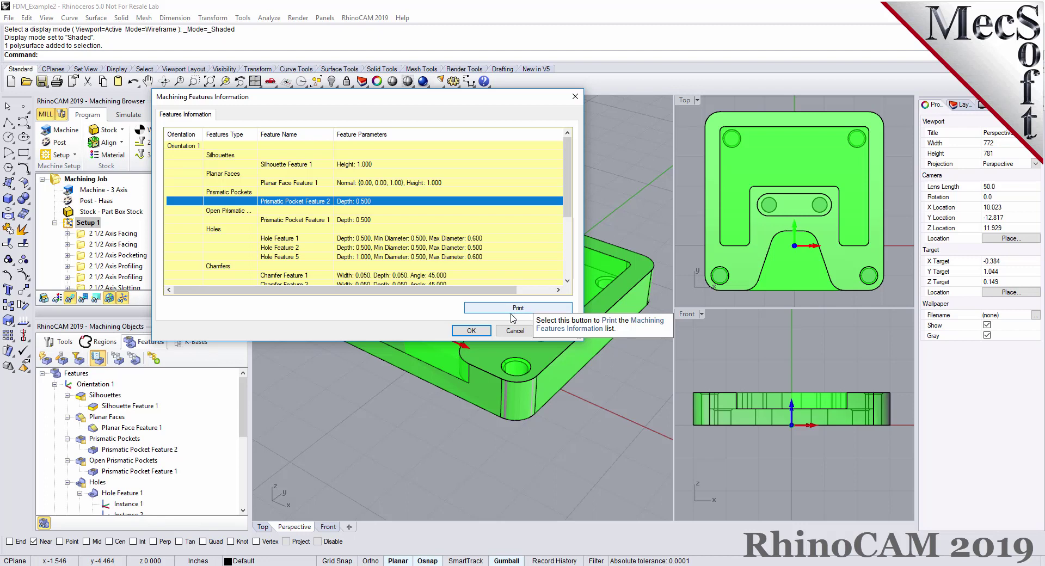
click(469, 331)
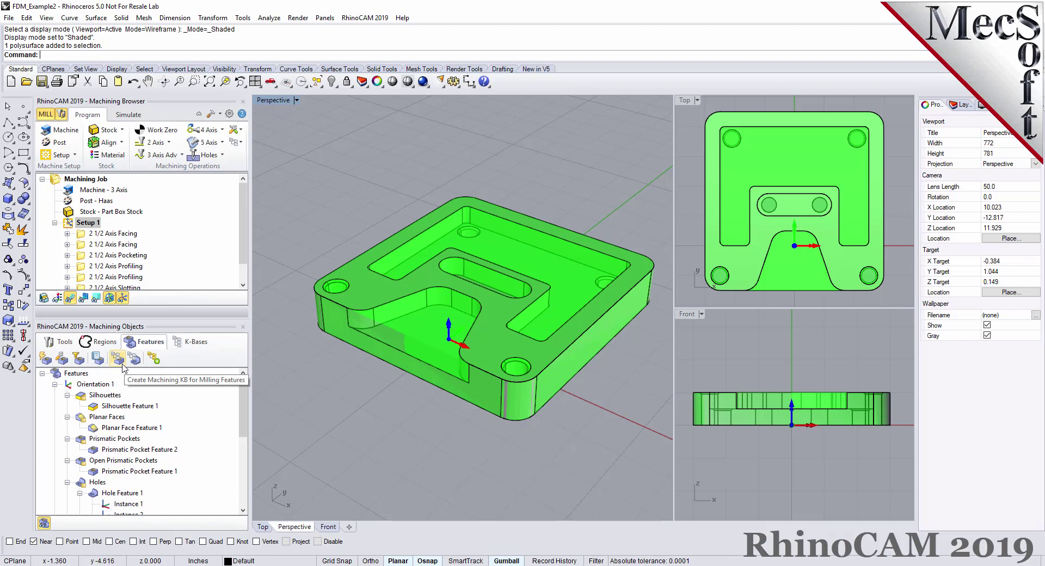
- Open the machining knowledge base dialog for milling features and move it closer to the Machining Browser
click(118, 359)
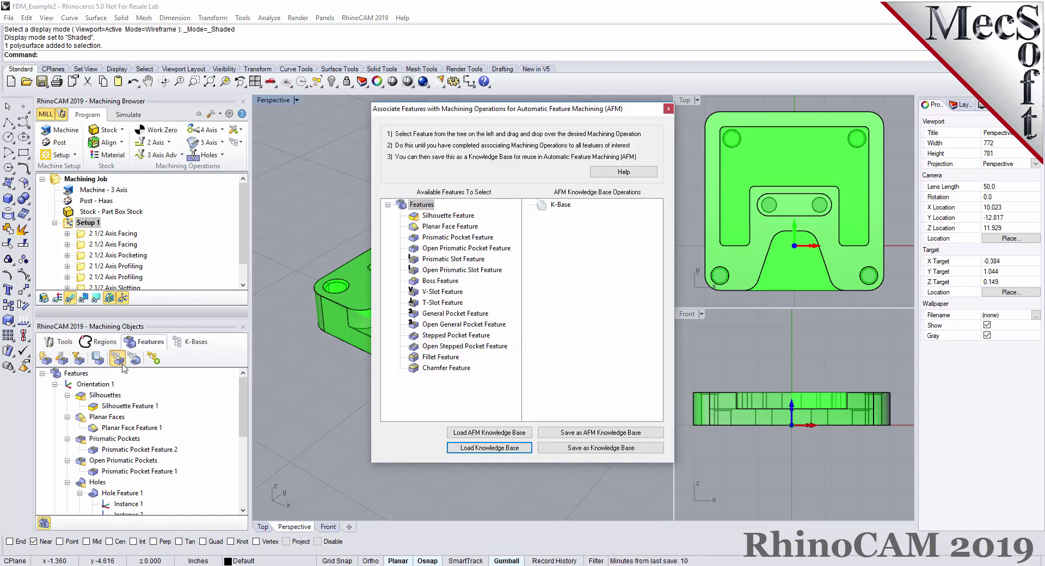
drag(504, 112, 400, 126)
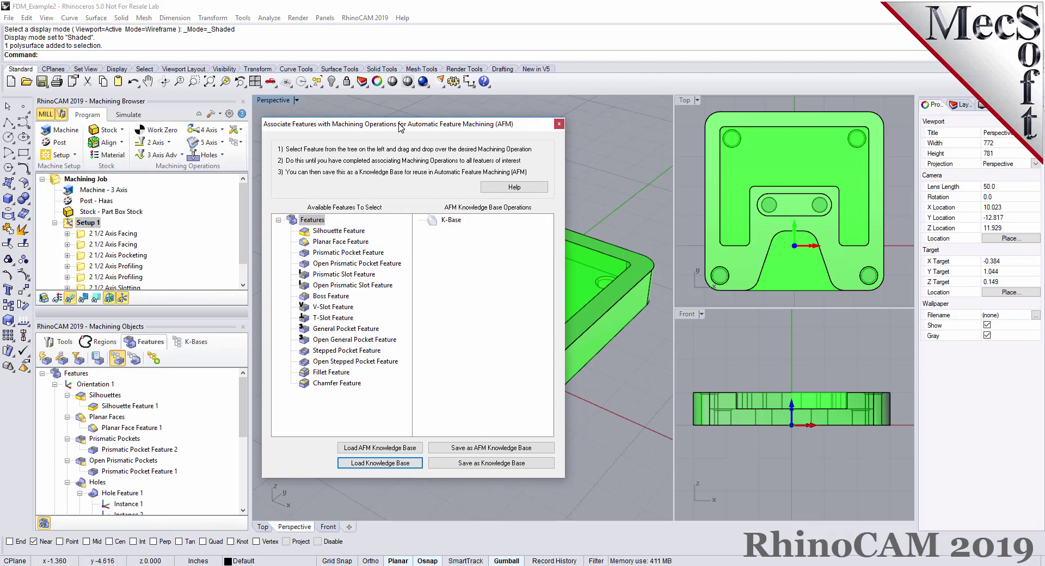
mouse_move(472, 378)
- Read the help topic Knowledge Base for Milling Features, including the dialog description, usage procedure and additional information, and return to the dialog
click(514, 187)
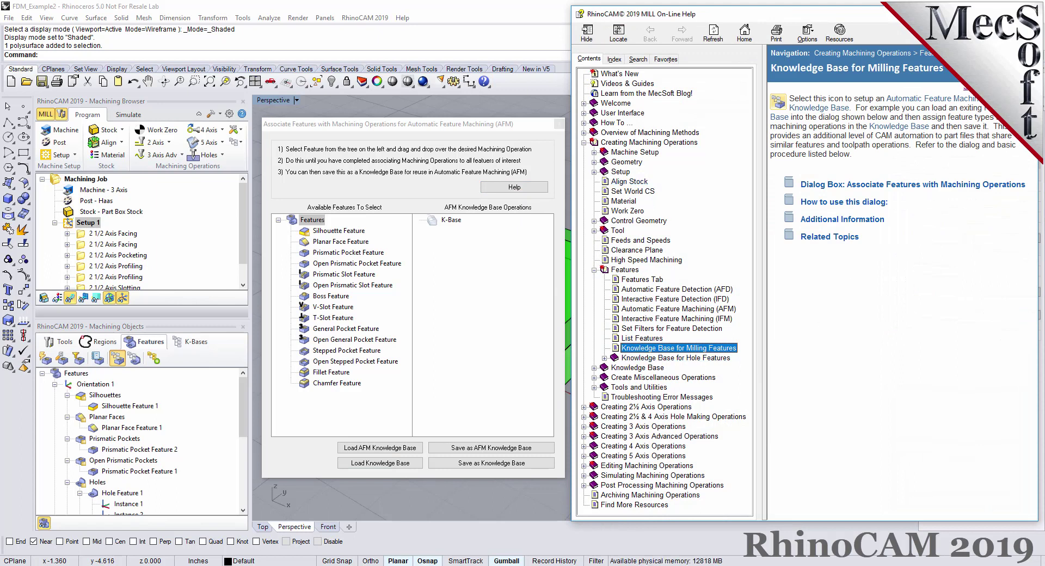
click(902, 186)
scroll(855, 205, down, 10)
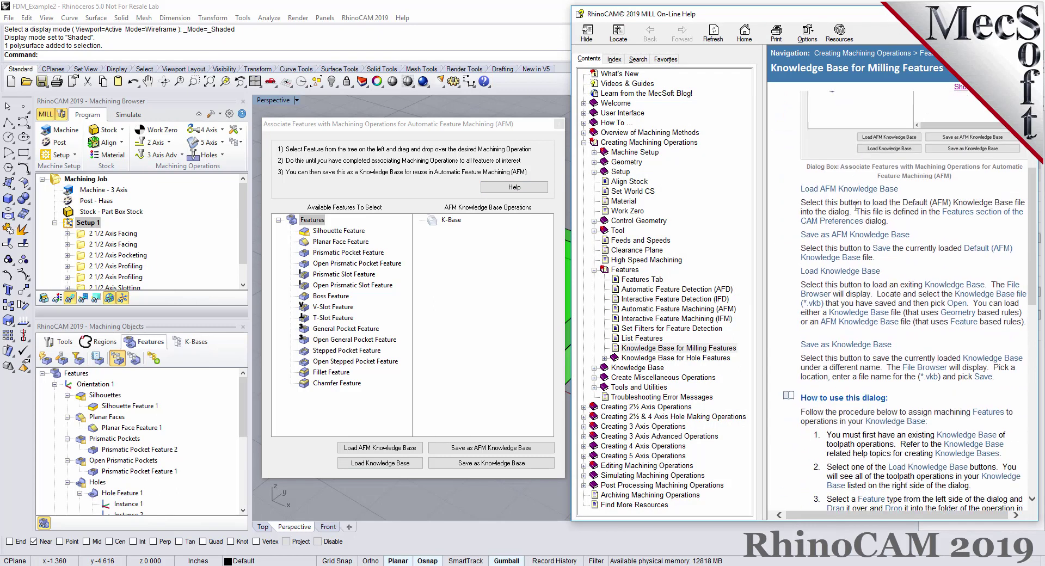
scroll(855, 205, down, 5)
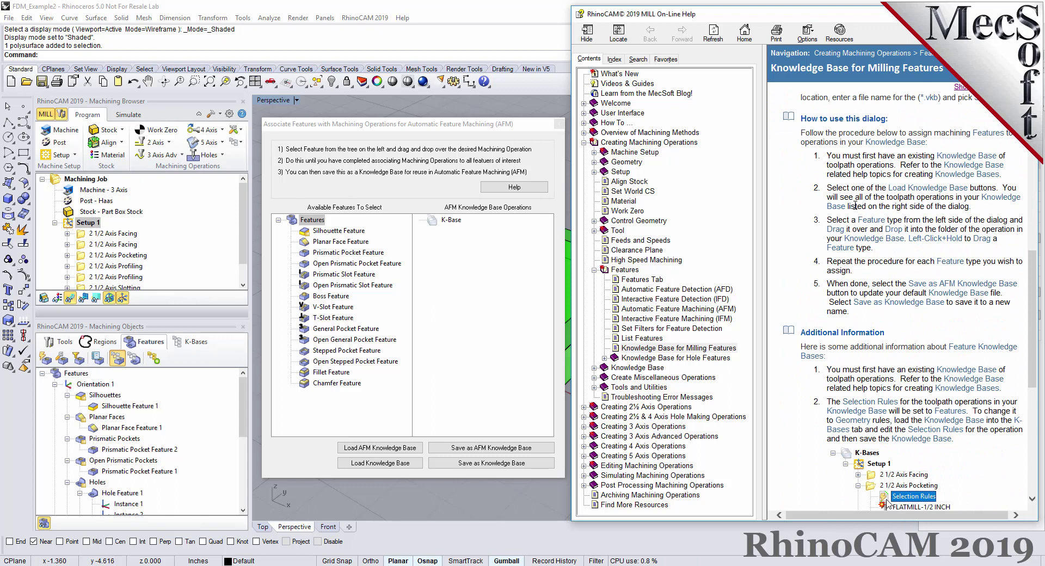
scroll(855, 205, down, 9)
scroll(855, 205, up, 12)
scroll(856, 205, up, 9)
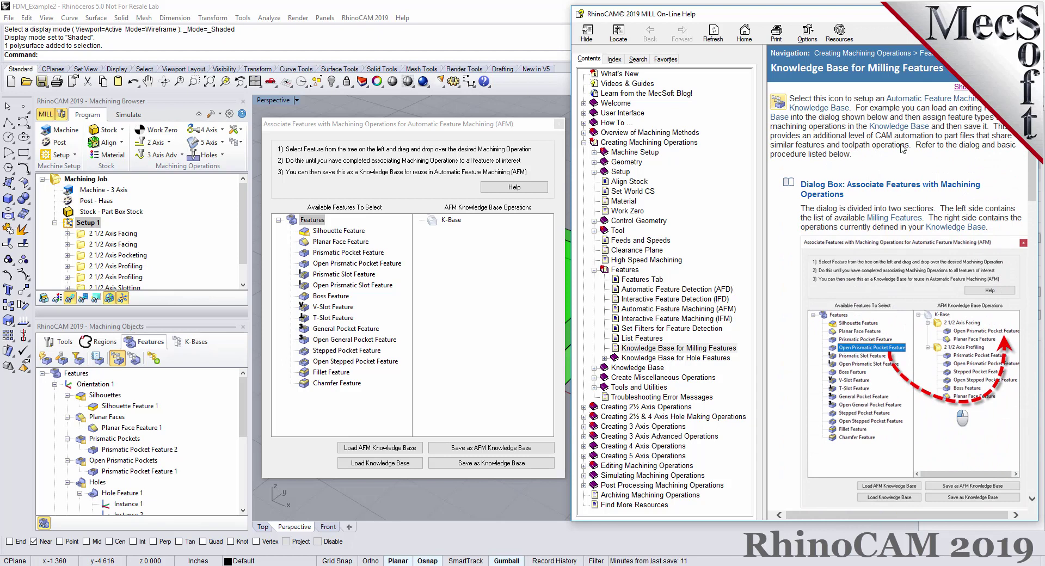
click(656, 325)
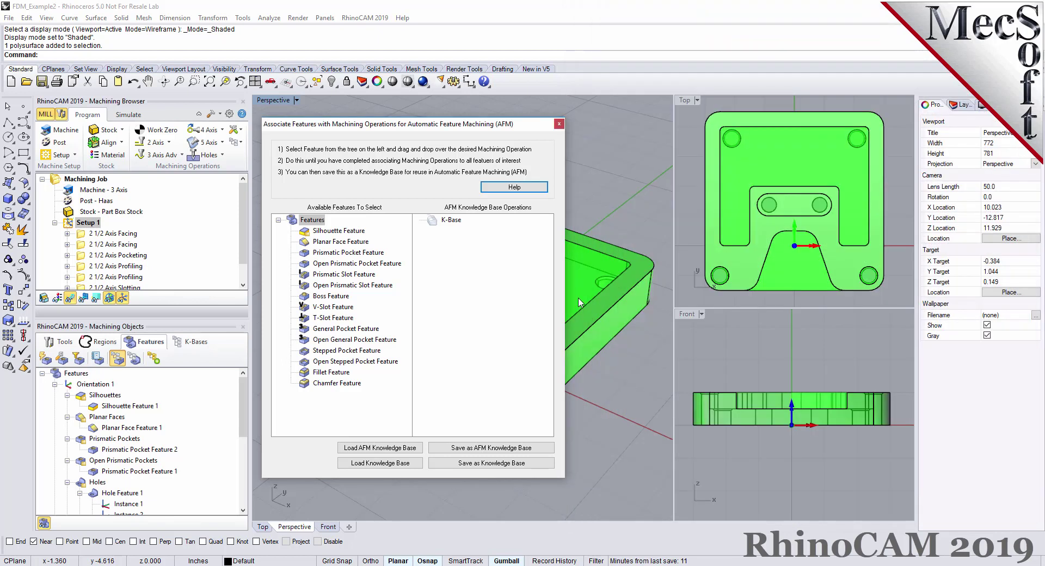
- Load the default AFM knowledge base and look through its operations with their associated feature types
mouse_move(496, 354)
click(377, 447)
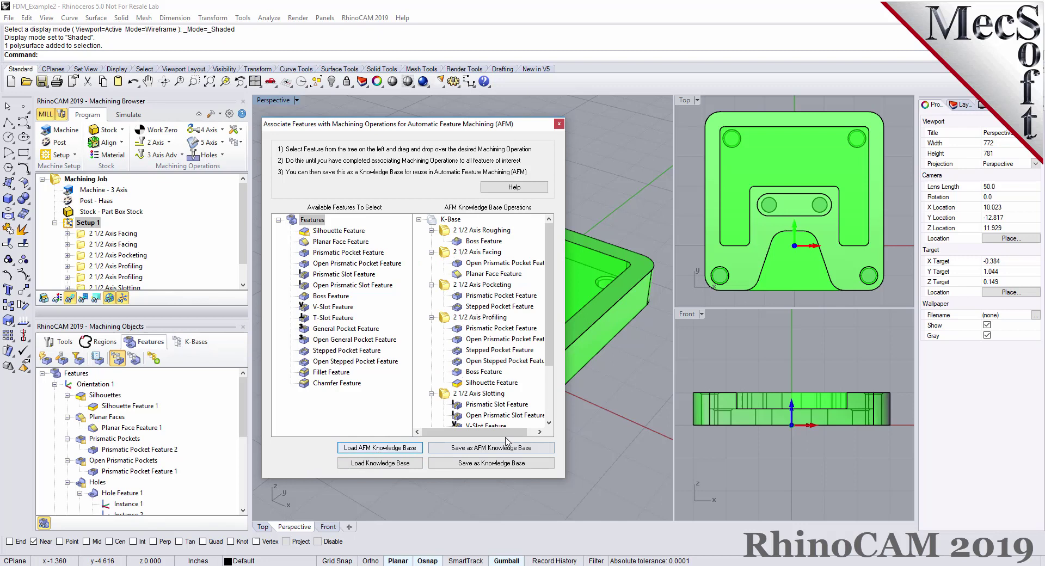
mouse_move(550, 288)
mouse_down()
mouse_move(553, 359)
mouse_move(551, 280)
mouse_up()
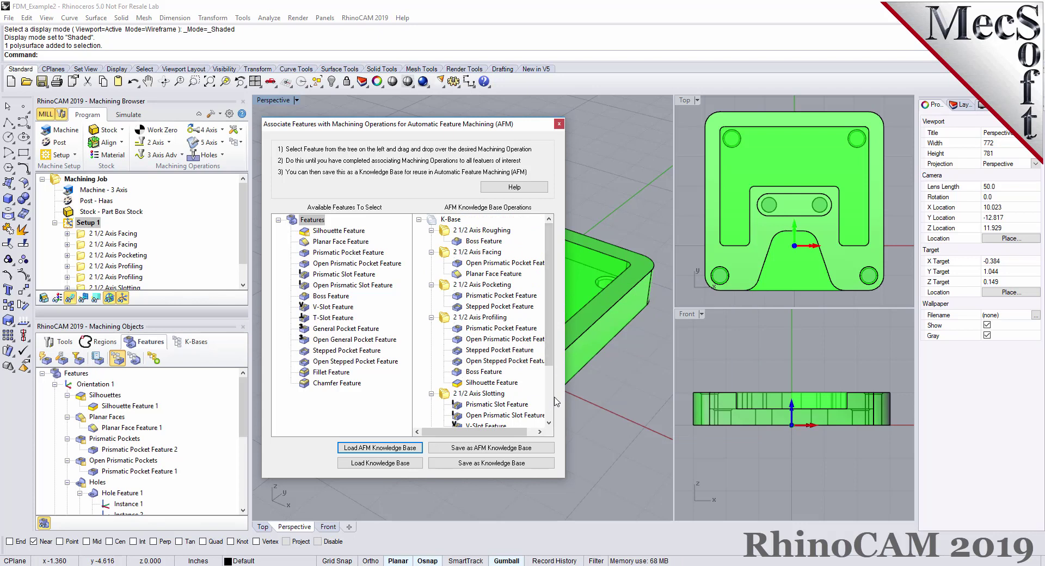
- Examine the feature types associated with the 2 1/2 Axis Facing, Pocketing and Profiling operations in the AFM knowledge base and close the dialog
mouse_move(475, 291)
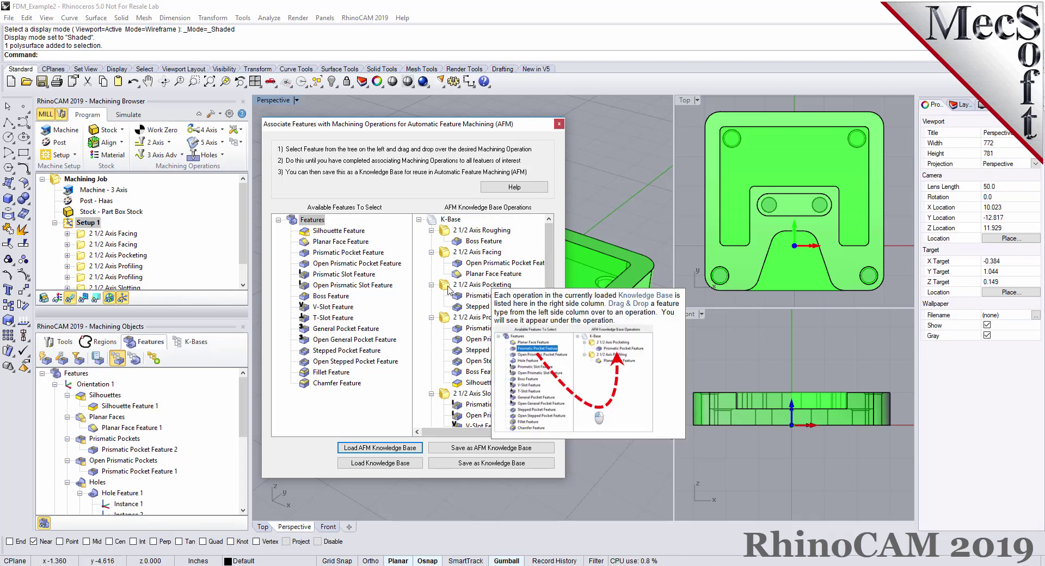
click(447, 320)
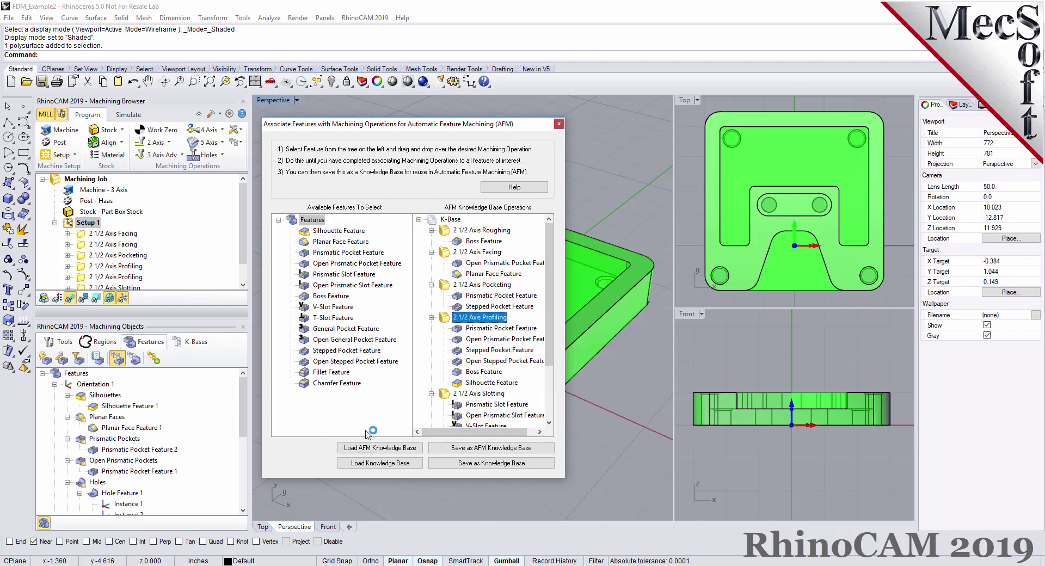
mouse_move(549, 310)
mouse_move(550, 311)
mouse_down()
mouse_move(553, 367)
mouse_move(553, 292)
mouse_up()
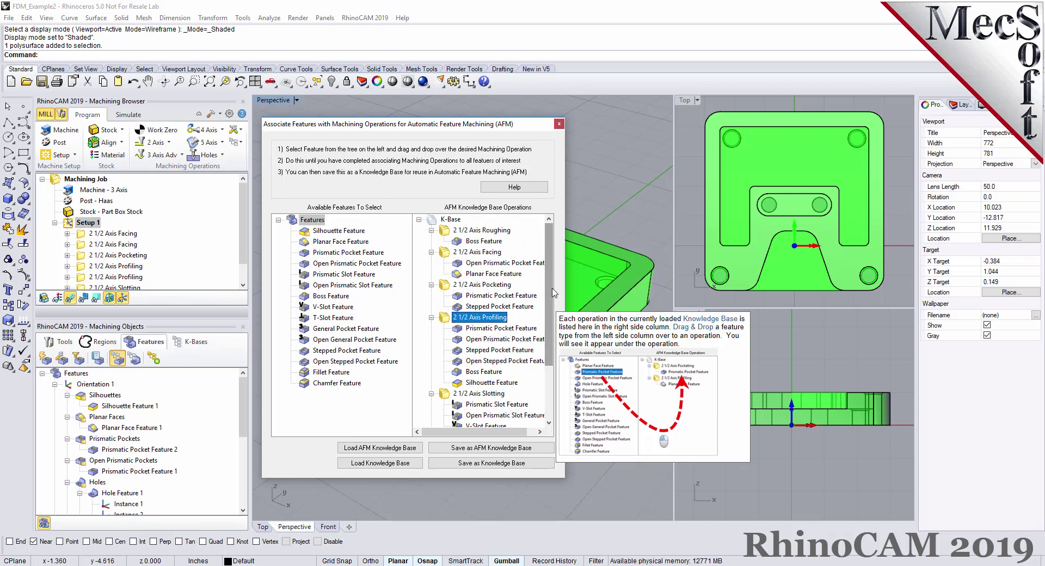
click(493, 263)
click(481, 296)
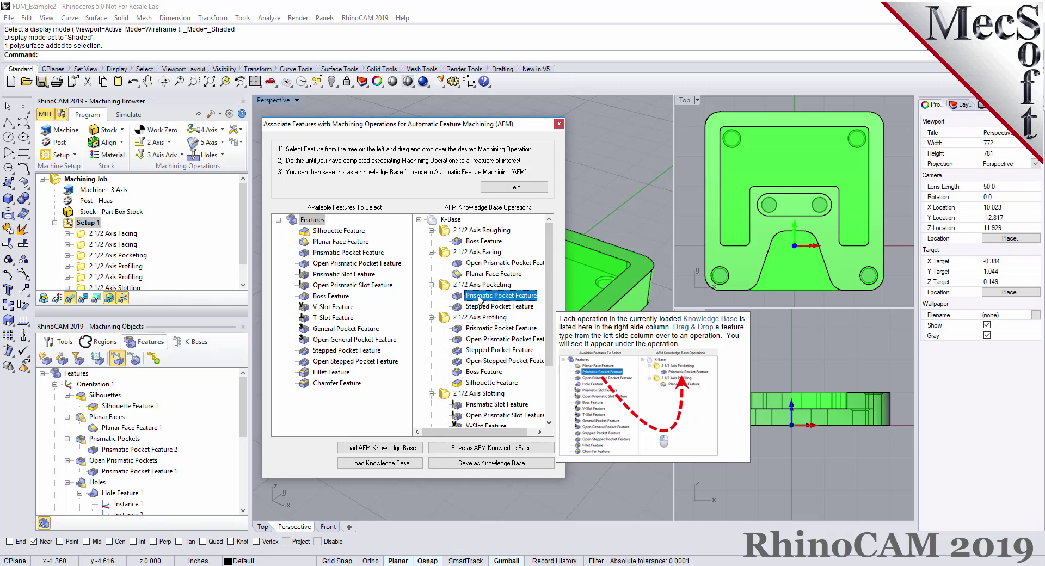
click(481, 307)
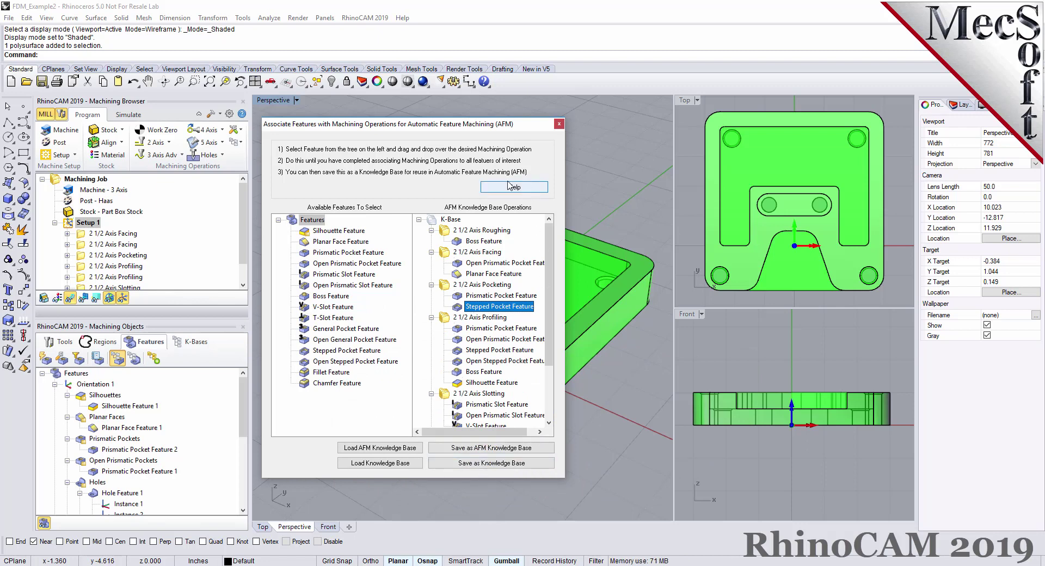
click(559, 124)
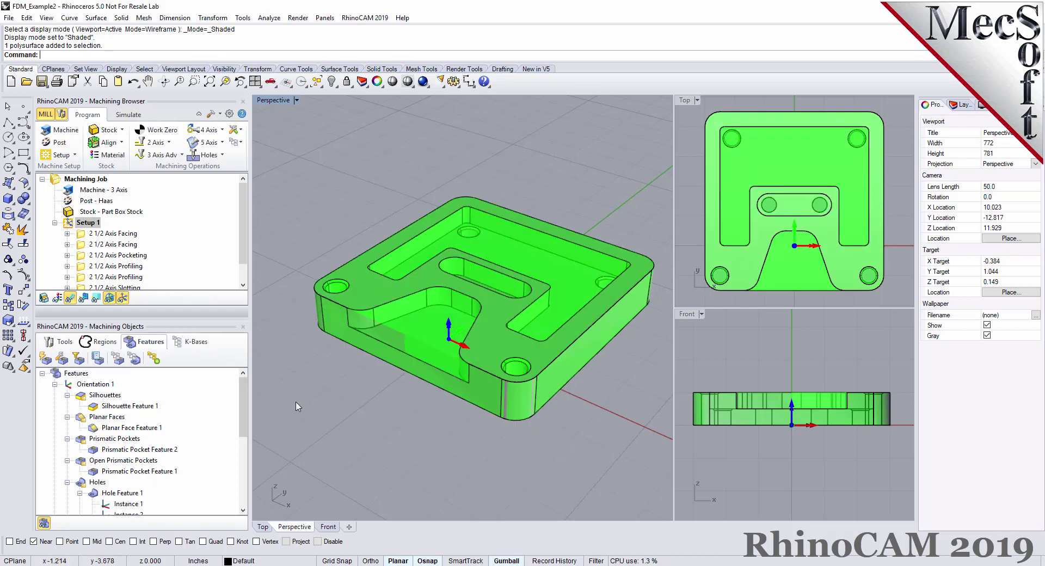
- Open the machining operations dialog for Hole Feature 1 and collapse the Thread Milling group in the available hole making operations
click(100, 495)
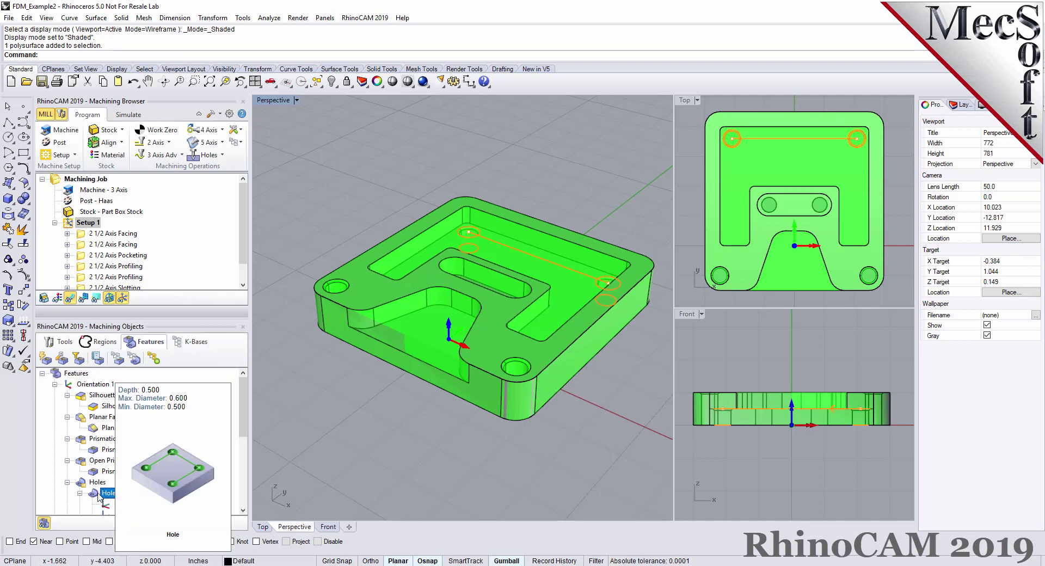
click(134, 361)
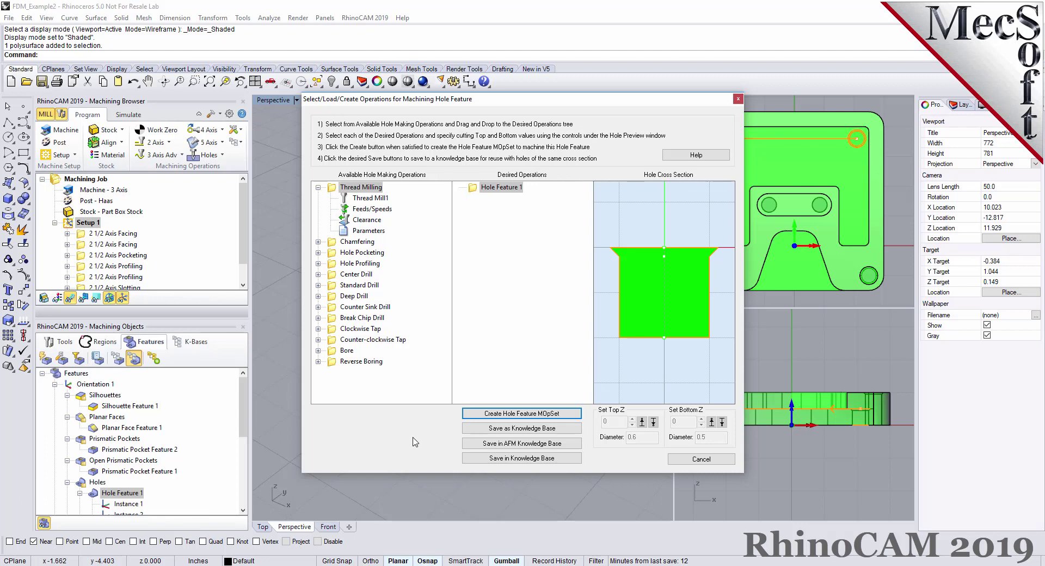
mouse_move(538, 252)
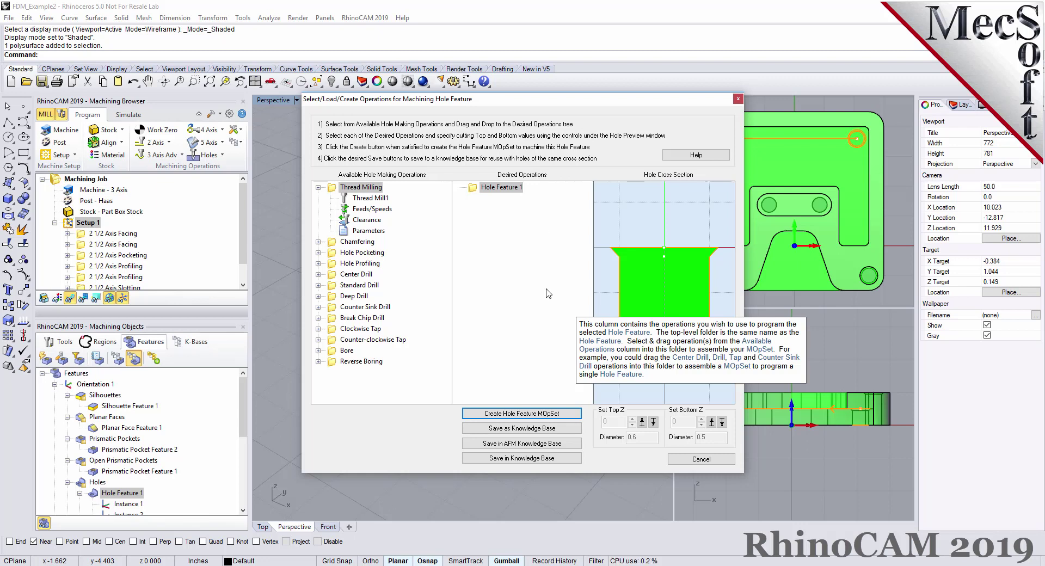
click(318, 189)
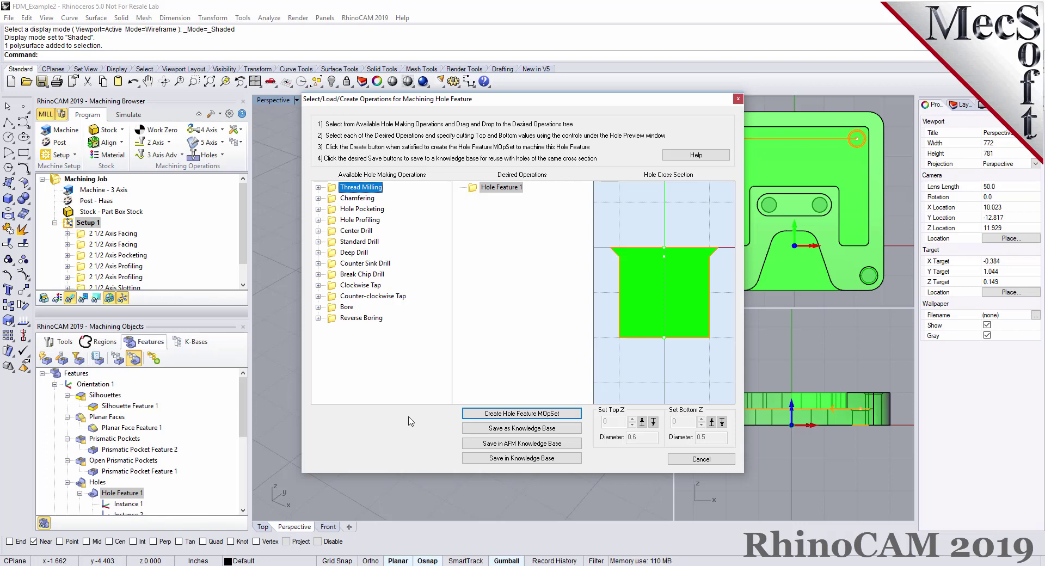
mouse_move(380, 365)
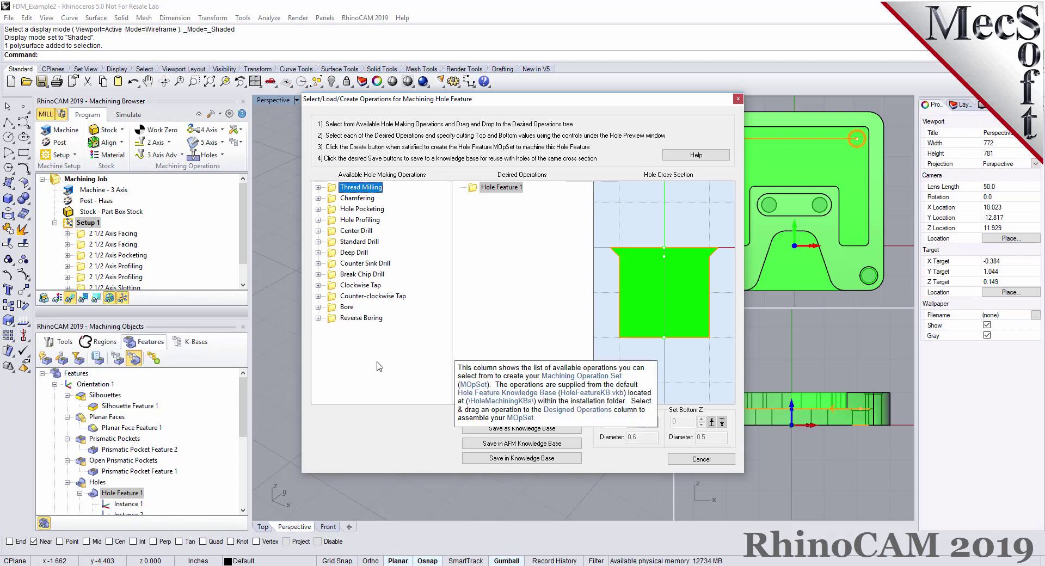
- Add the Center Drill, Standard Drill and Chamfering operations, in that order, to the desired operations of Hole Feature 1
click(332, 231)
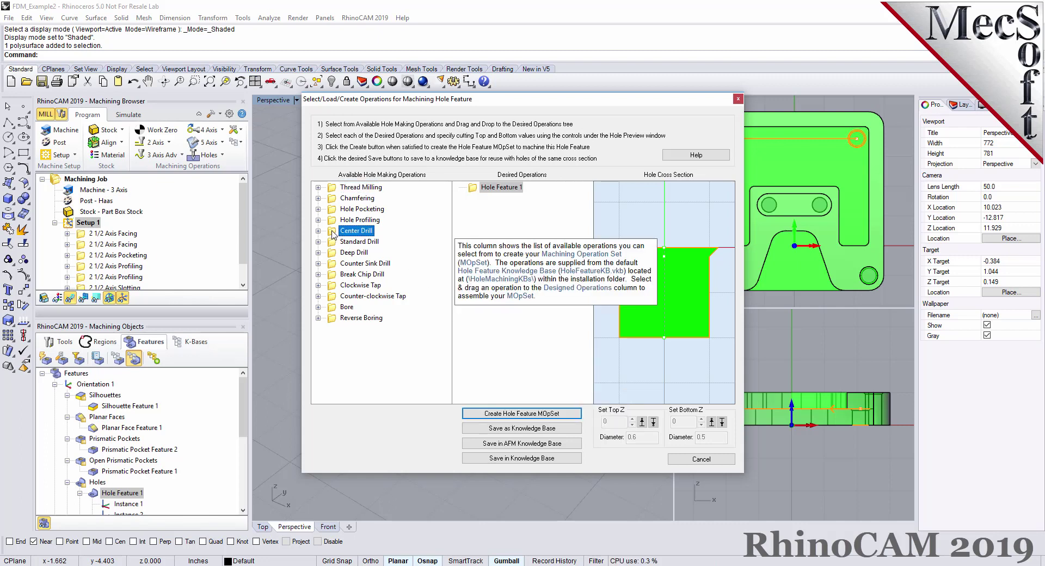
drag(333, 233, 486, 216)
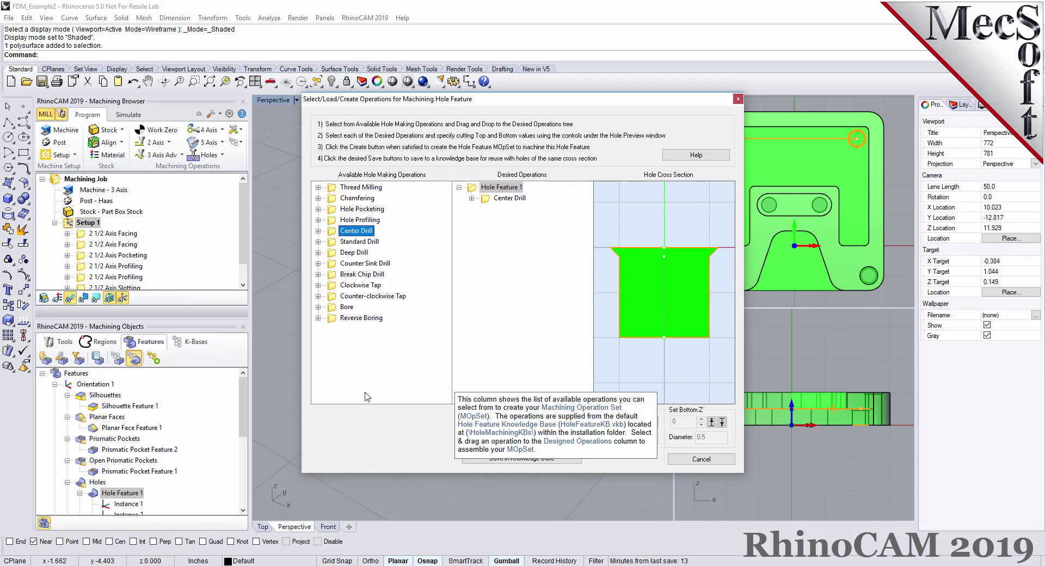
click(332, 242)
drag(332, 243, 479, 230)
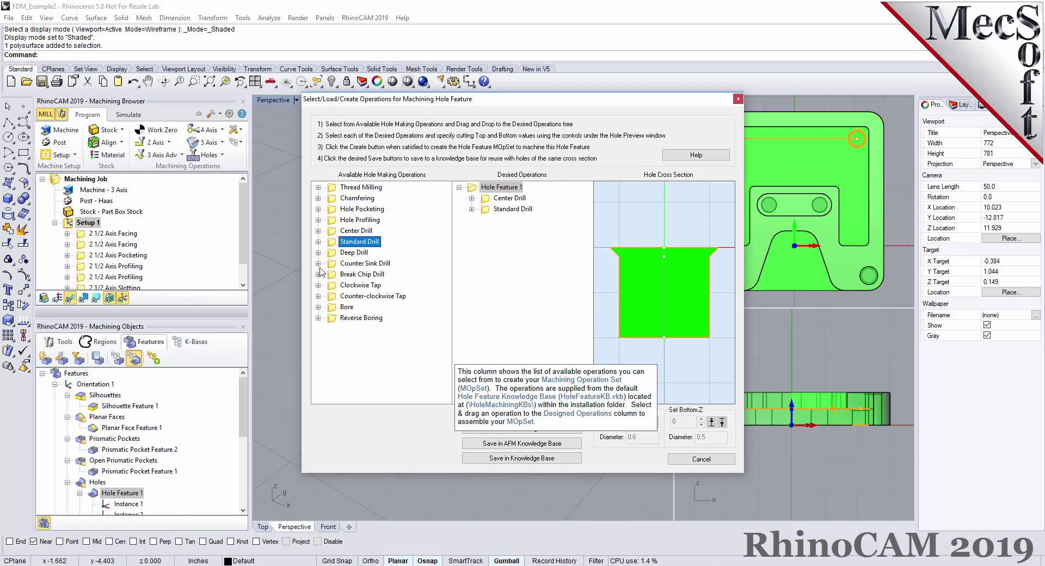
click(333, 202)
drag(334, 202, 488, 252)
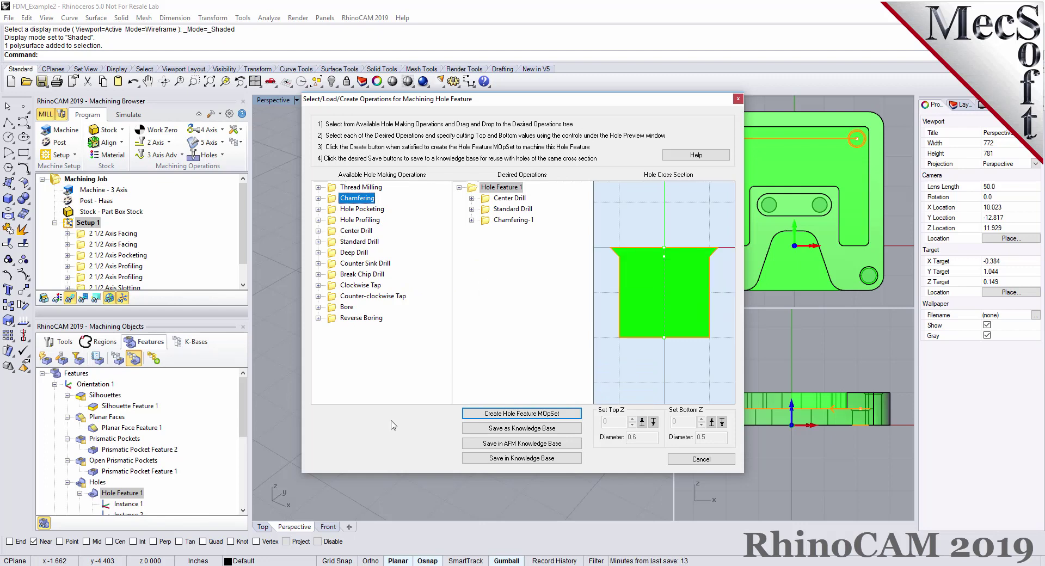
- Set the bottom Z of the Chamfering operation for Hole Feature 1 to -0.05, at the lower edge of the hole's chamfer
click(486, 208)
click(486, 220)
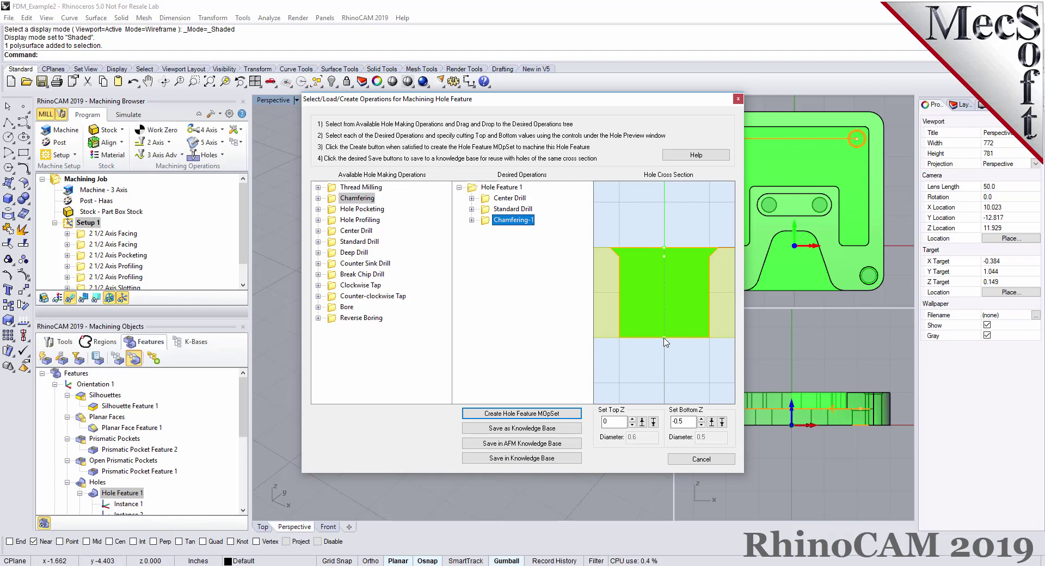
click(711, 423)
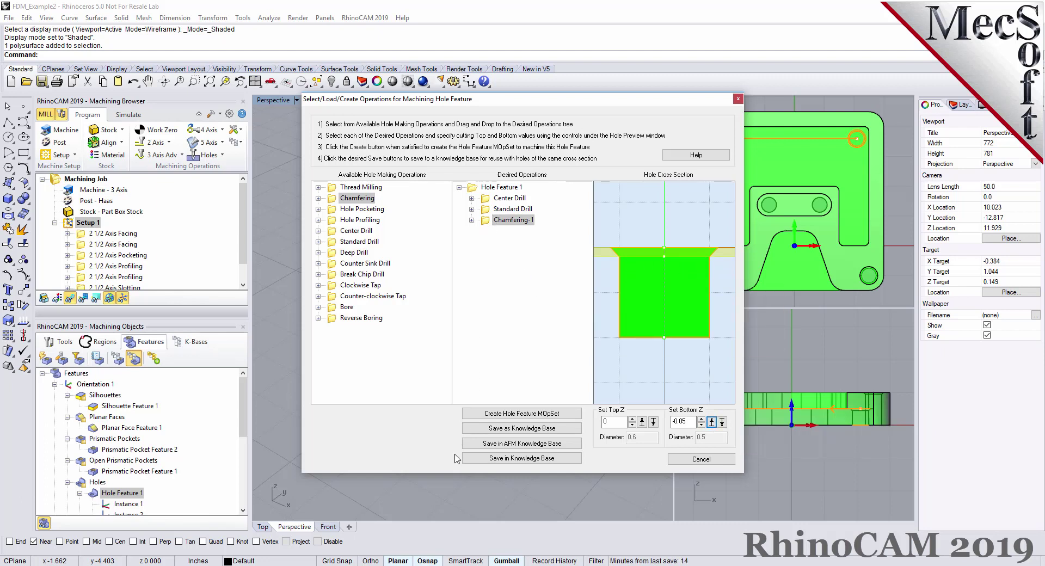
- Save the hole's operation set in the AFM knowledge base and close the dialog without creating the MOpSet
click(521, 445)
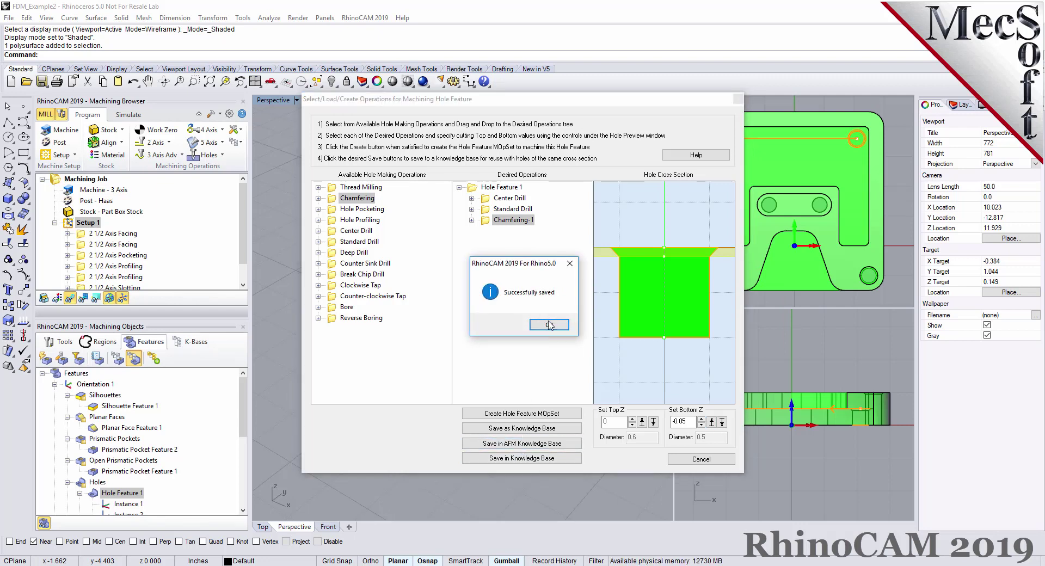
click(549, 325)
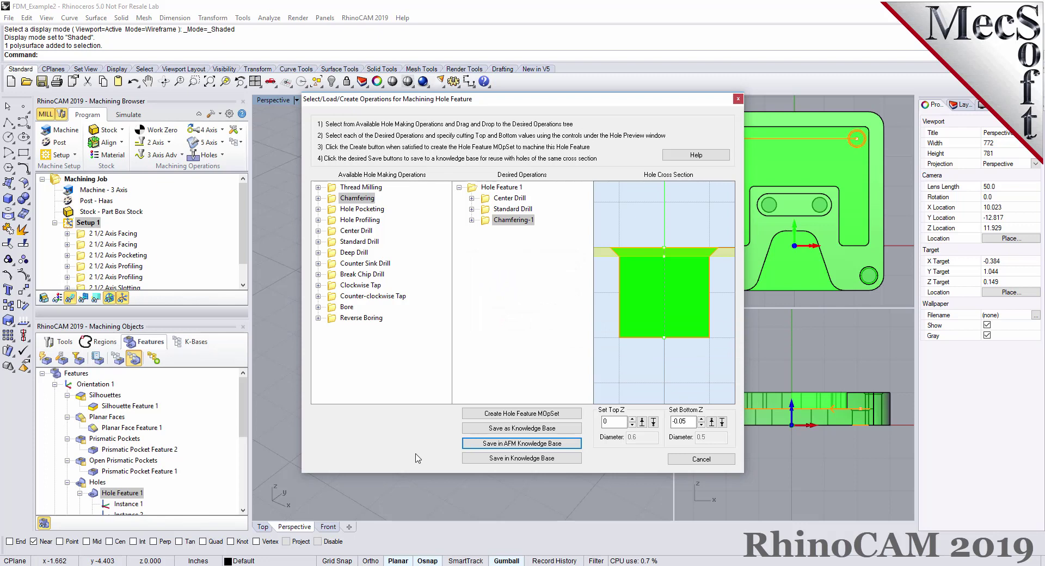
click(701, 459)
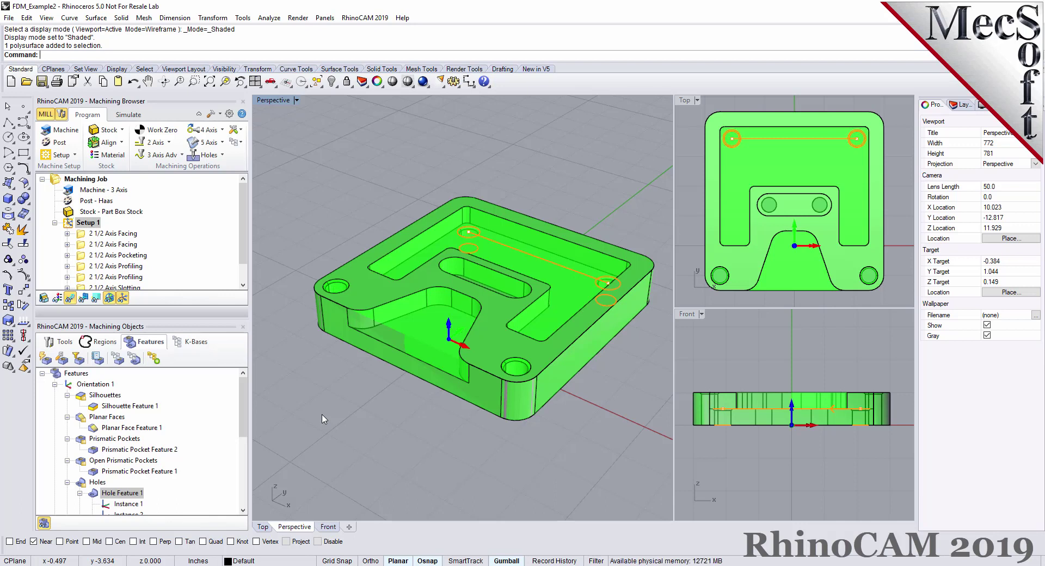
- Enlarge the operations list, change the first 2 1/2 Axis Facing operation's roughing pattern to Linear Cuts and regenerate its toolpath
drag(143, 319, 150, 361)
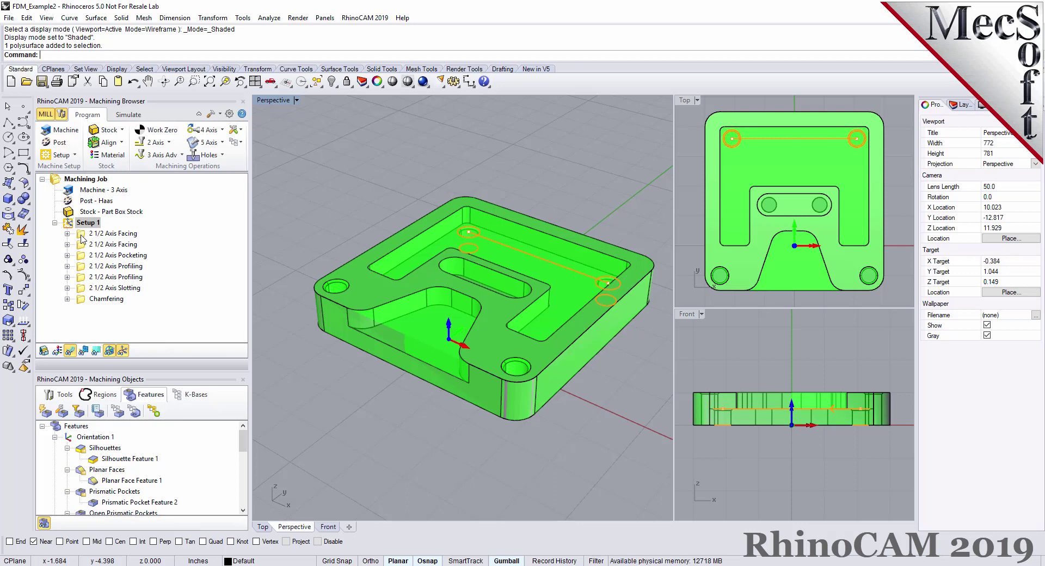
double_click(82, 238)
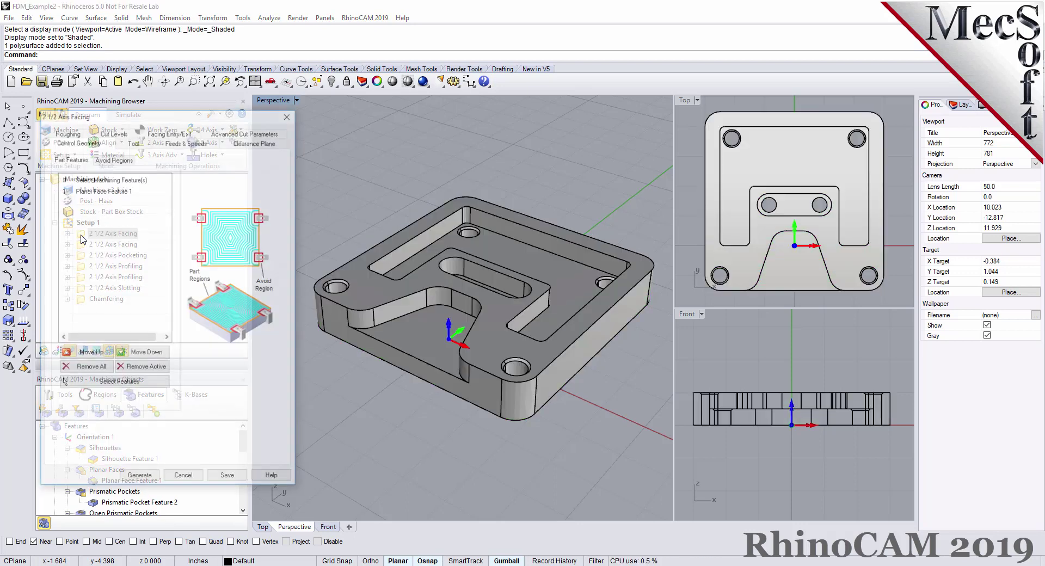
drag(109, 120, 258, 123)
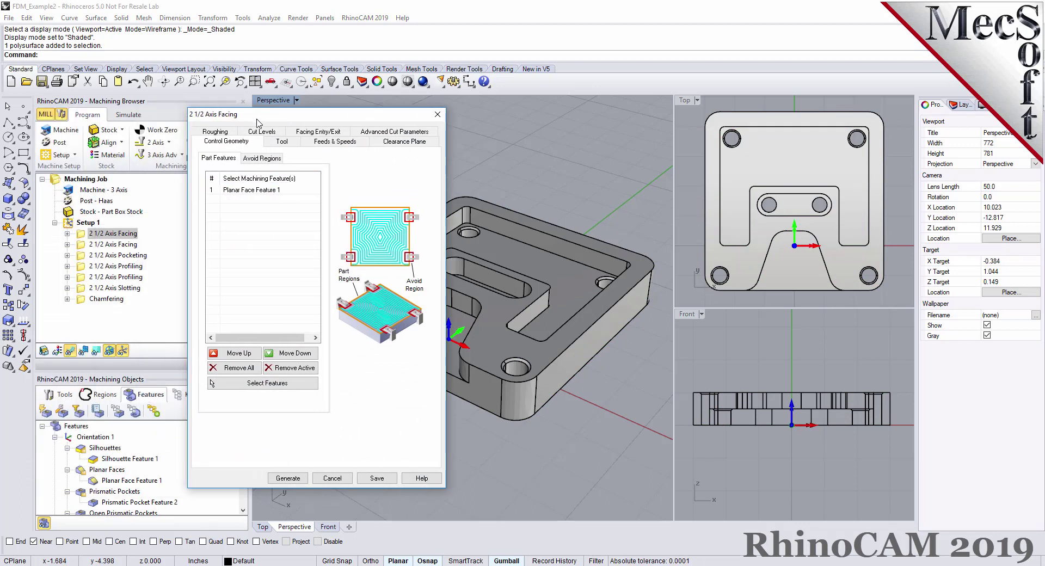
click(215, 131)
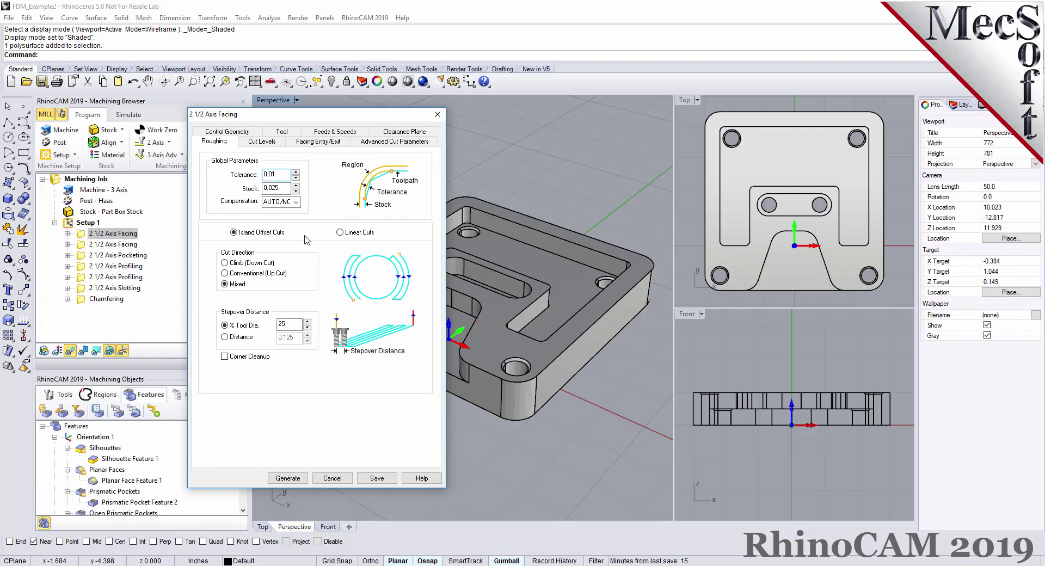
click(340, 233)
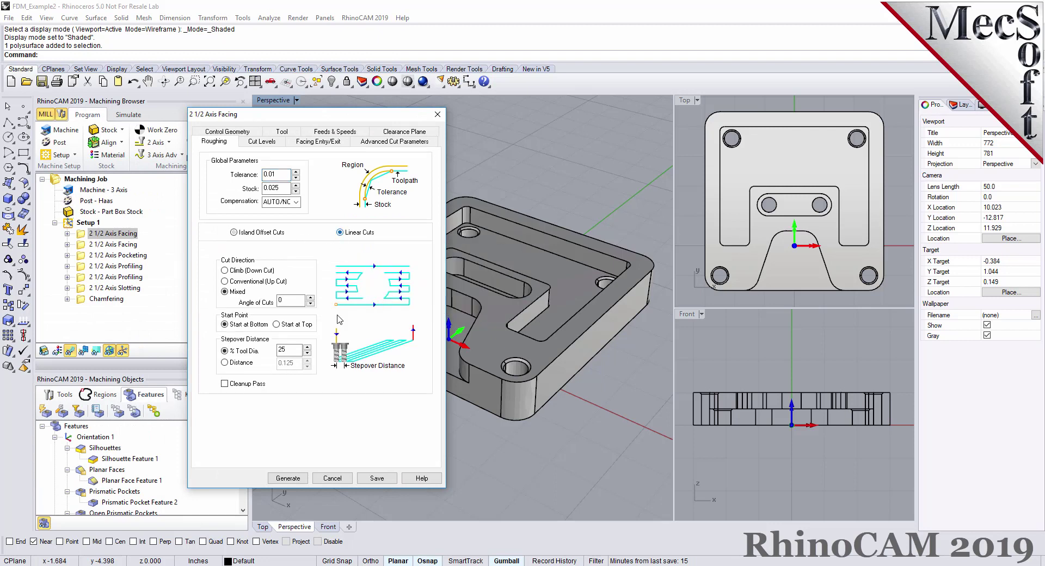
click(287, 478)
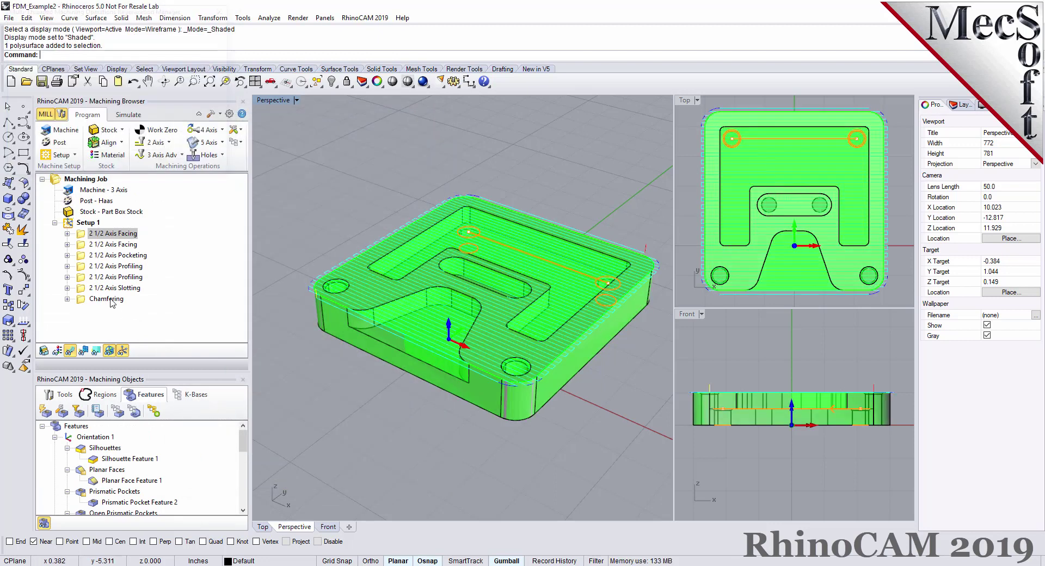
- Change the 2 1/2 Axis Pocketing operation's cut pattern to High Speed and regenerate its toolpath
double_click(80, 258)
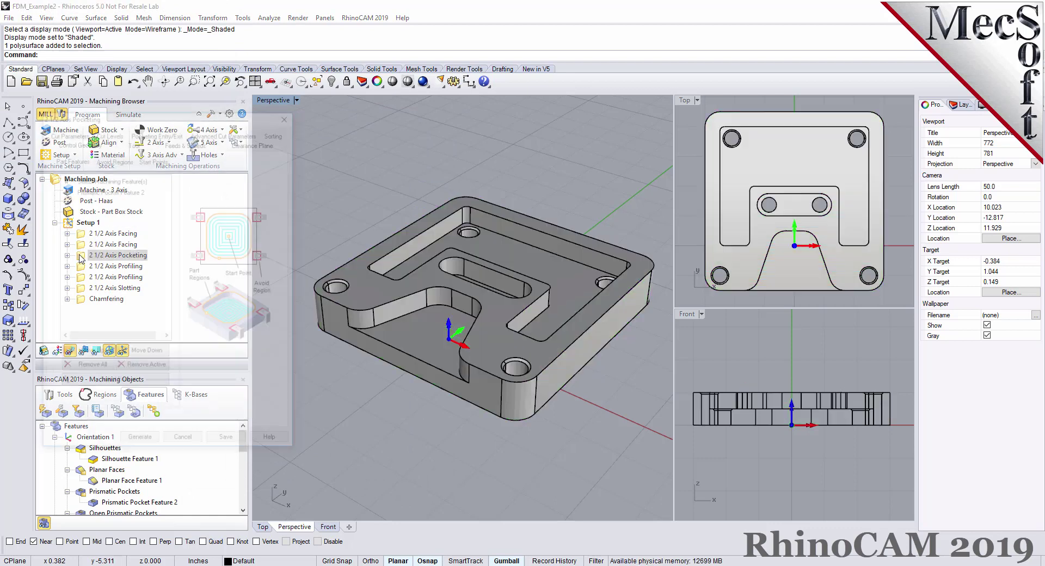
drag(131, 117, 280, 125)
click(217, 141)
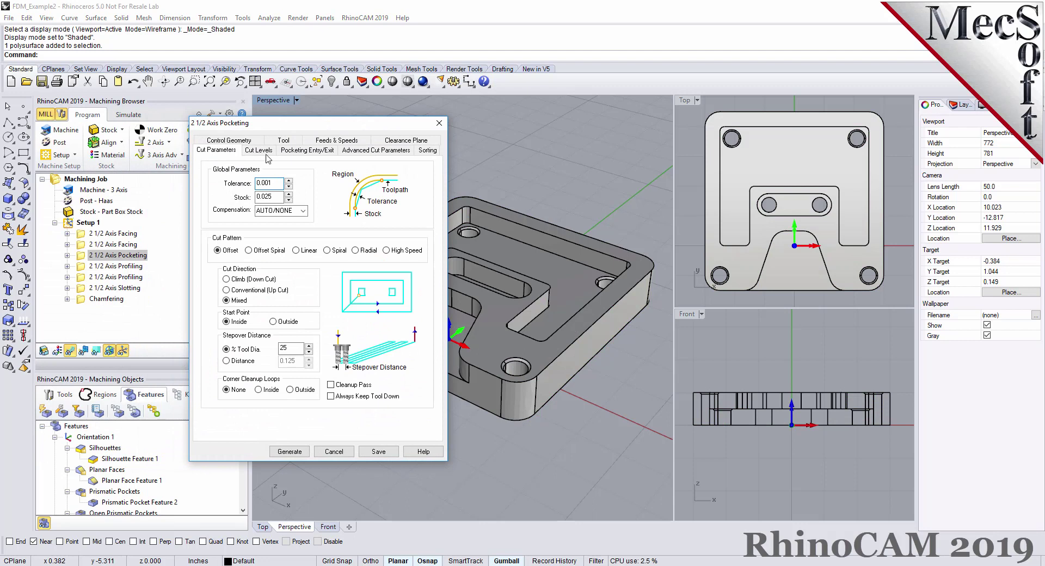
click(387, 252)
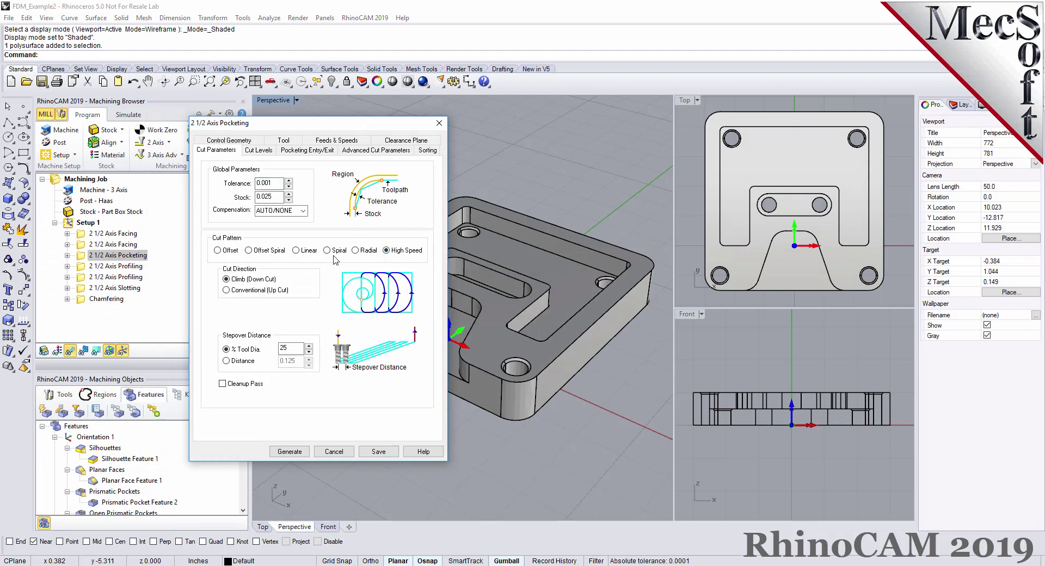
click(294, 453)
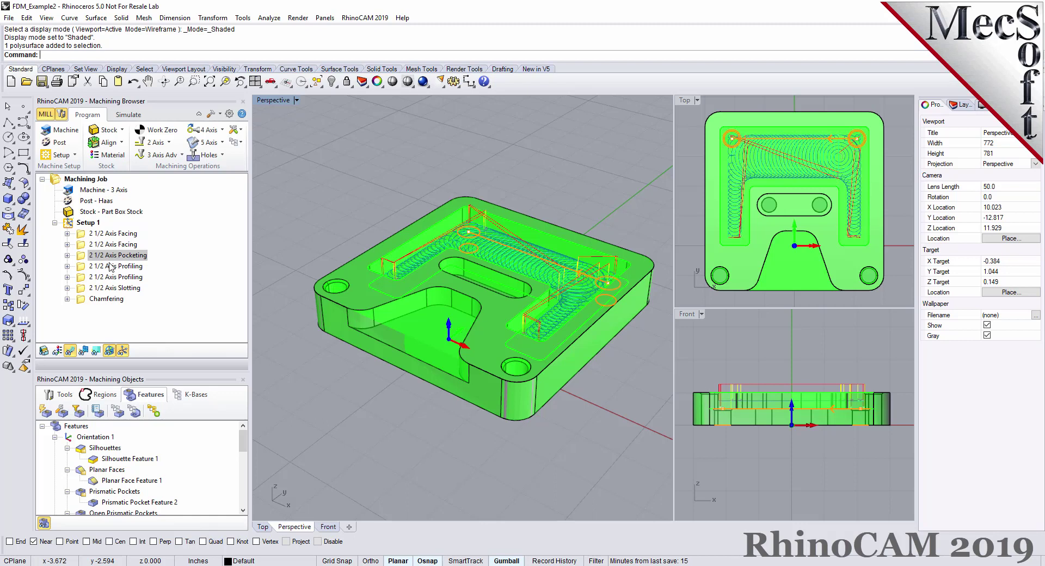
- Save Setup 1 to the knowledge base DefaultAFM_INCH.vkb in RhinoCAM 2019 for Rhino 6.0's FeatureBasedMachiningKBs folder, replacing the existing file
click(69, 229)
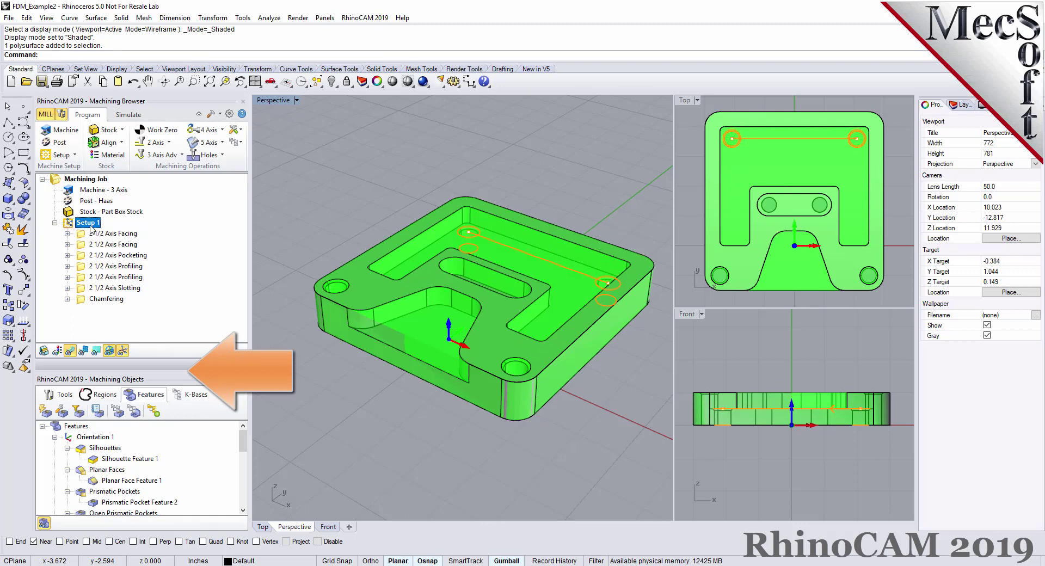
right_click(91, 228)
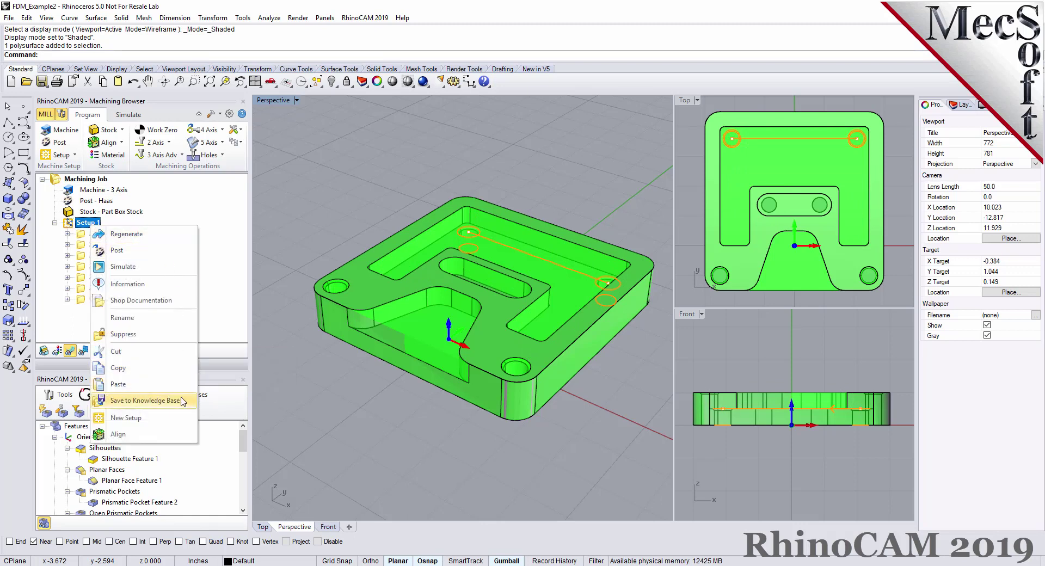
click(163, 401)
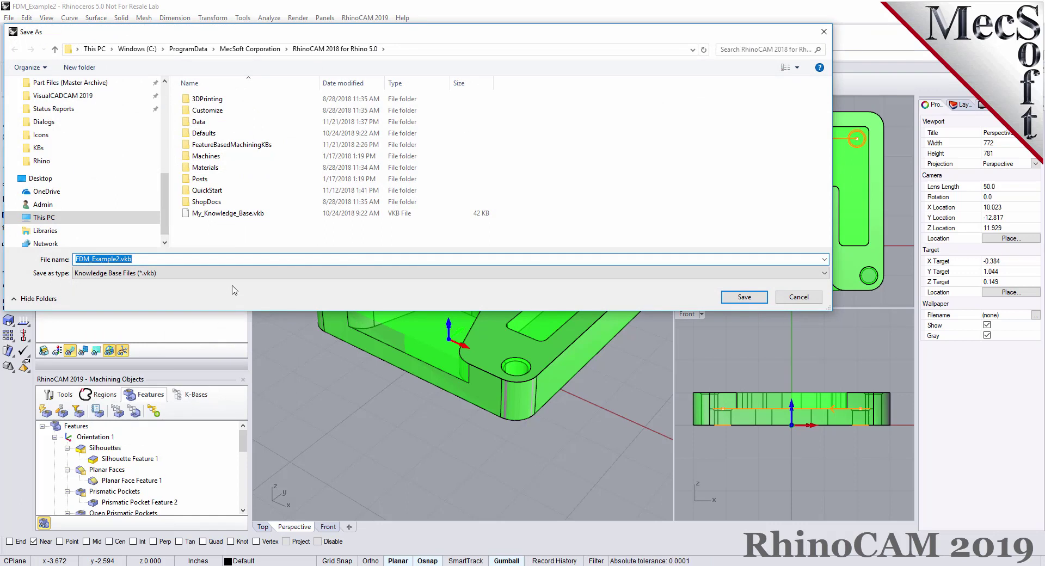
click(259, 50)
scroll(240, 193, down, 1)
click(242, 195)
double_click(243, 196)
click(232, 146)
double_click(231, 146)
click(223, 100)
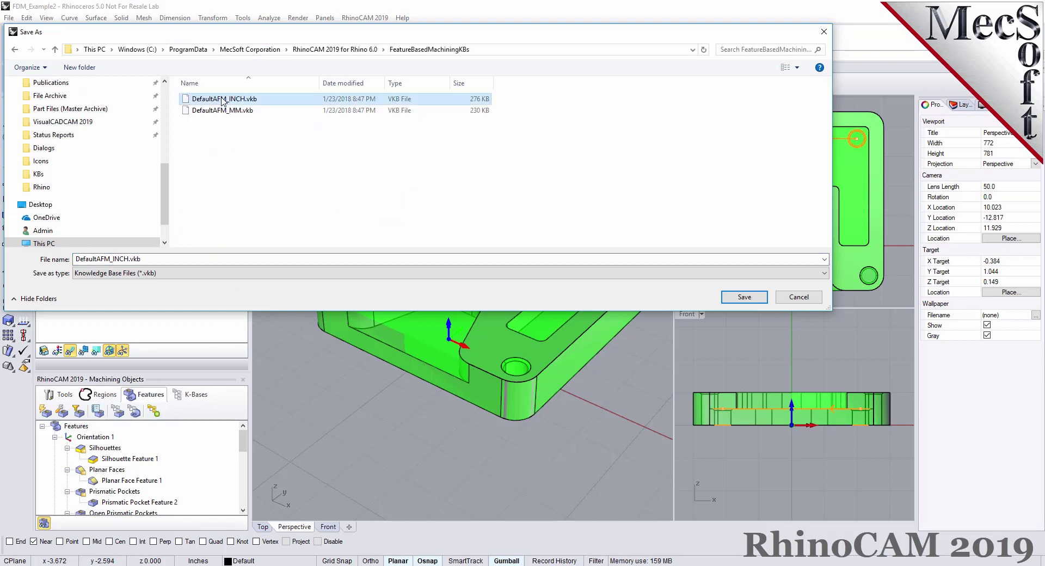
click(744, 296)
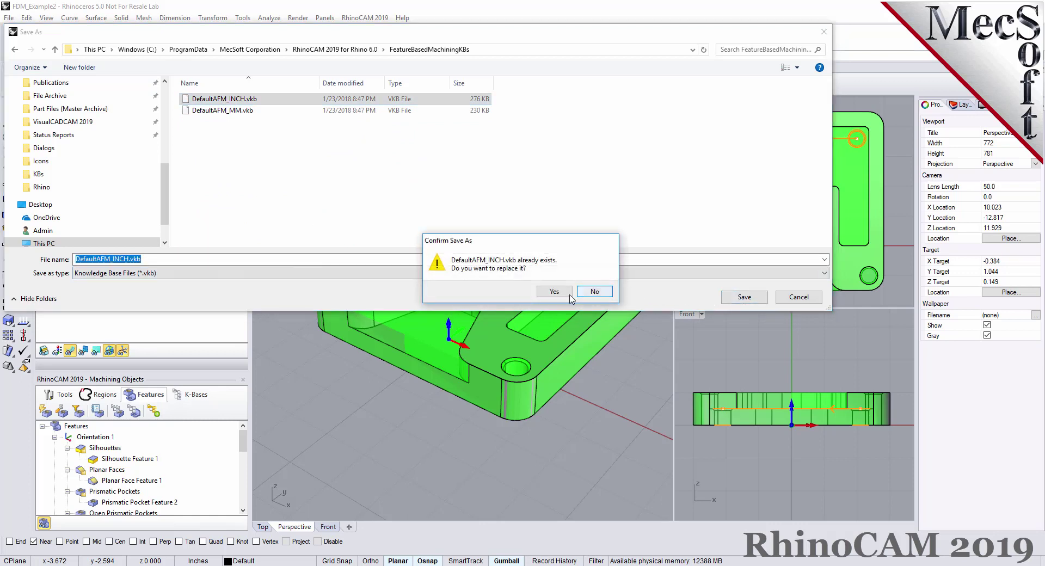
click(551, 292)
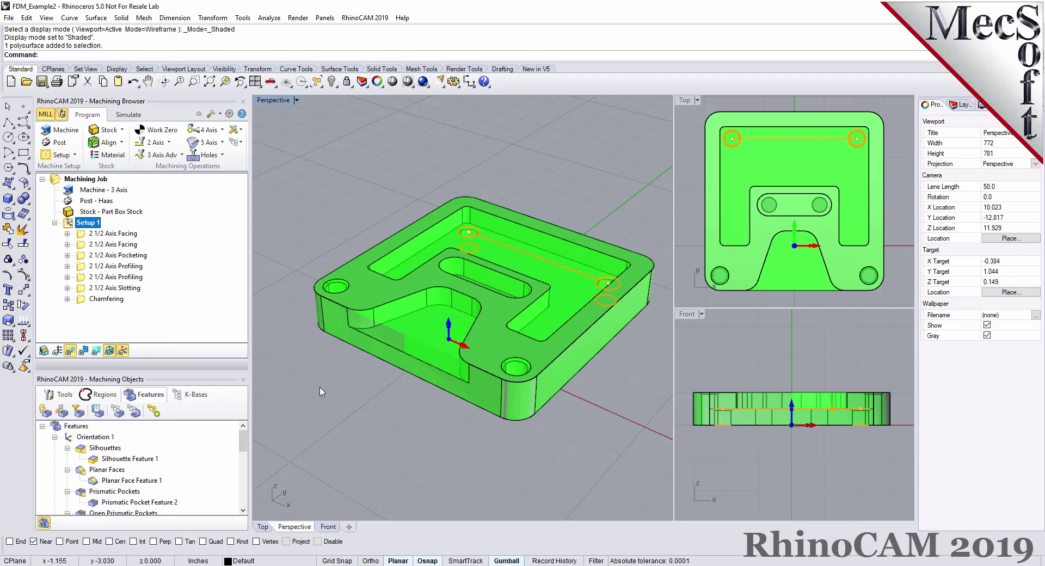
- Delete all the machining operations from Setup 1, from the first 2 1/2 Axis Facing to Chamfering
click(80, 237)
key(Delete)
key(Delete)
key(Delete)
key(Delete)
key(Delete)
key(Delete)
key(Delete)
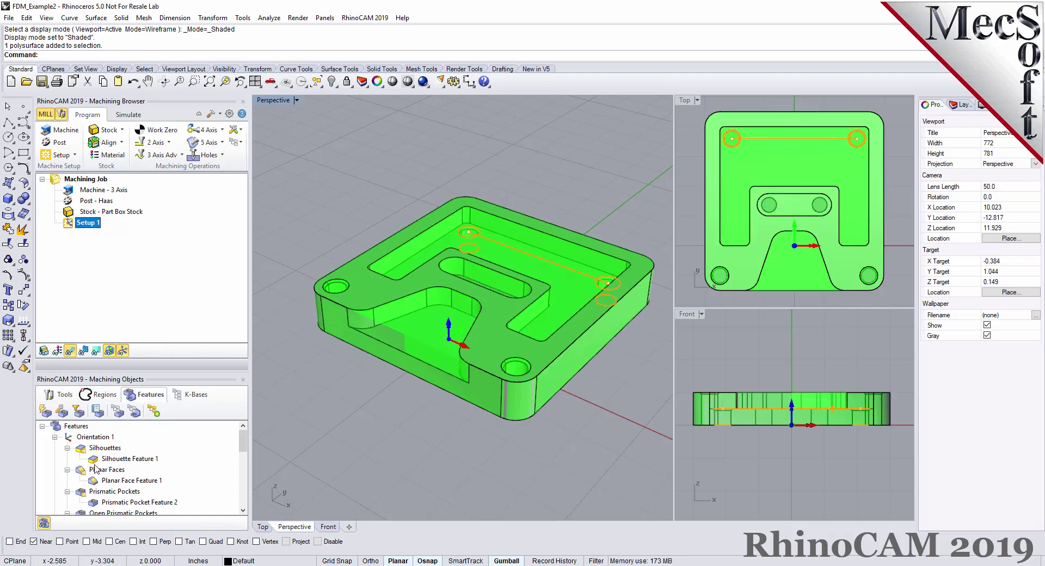
- Delete both detected feature orientations and remove the empty Setup 1 from the machining job
click(89, 439)
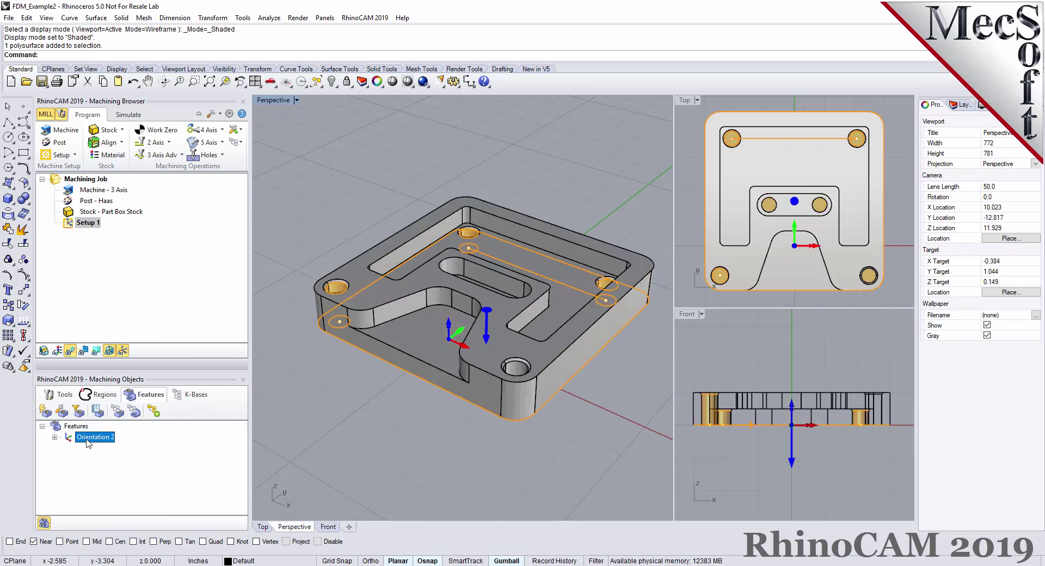
key(Delete)
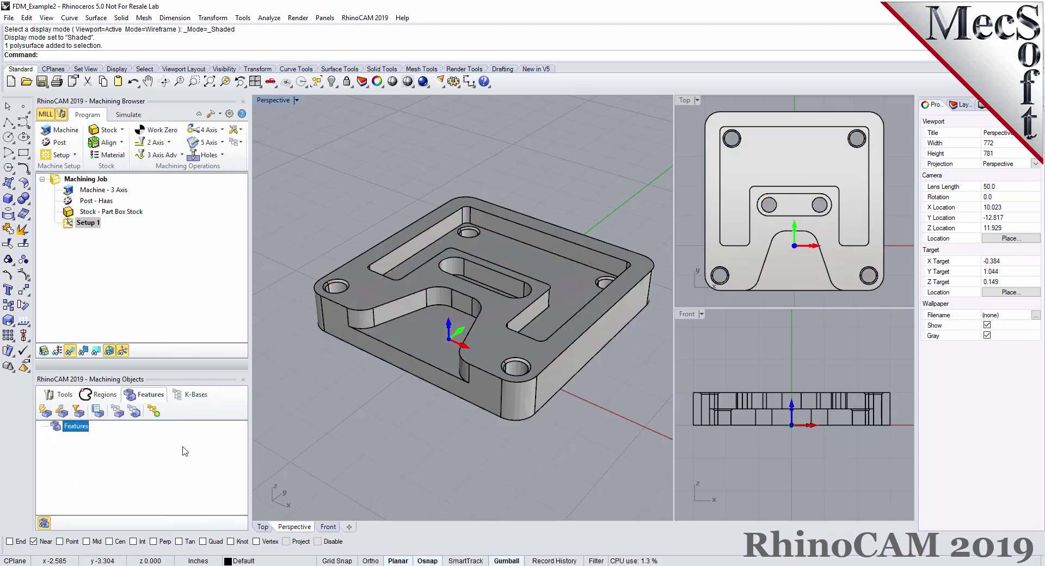
click(69, 226)
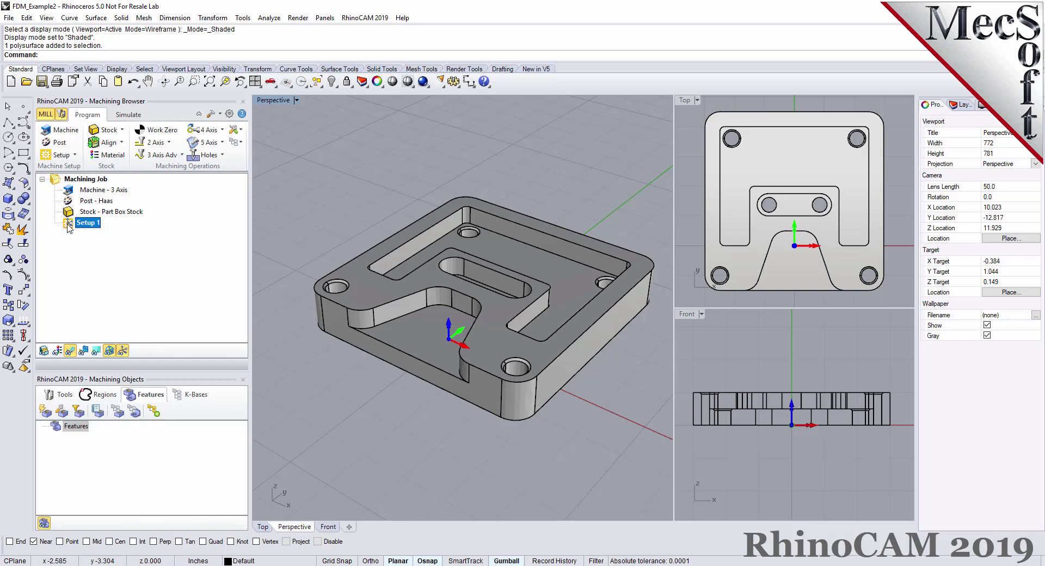
key(Delete)
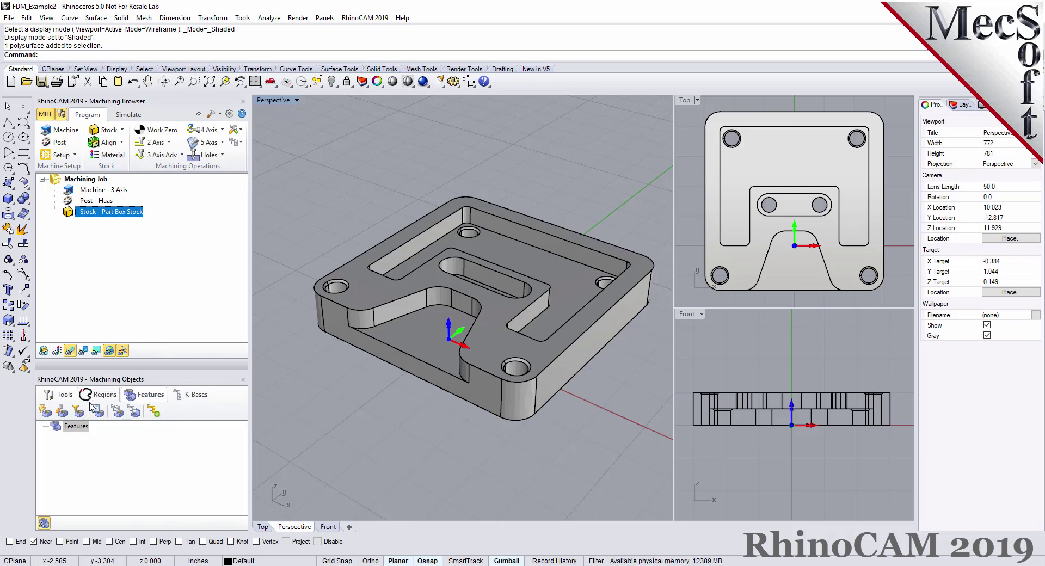
- Run Interactive Feature Detection on the floor face of the large U-shaped pocket
click(66, 417)
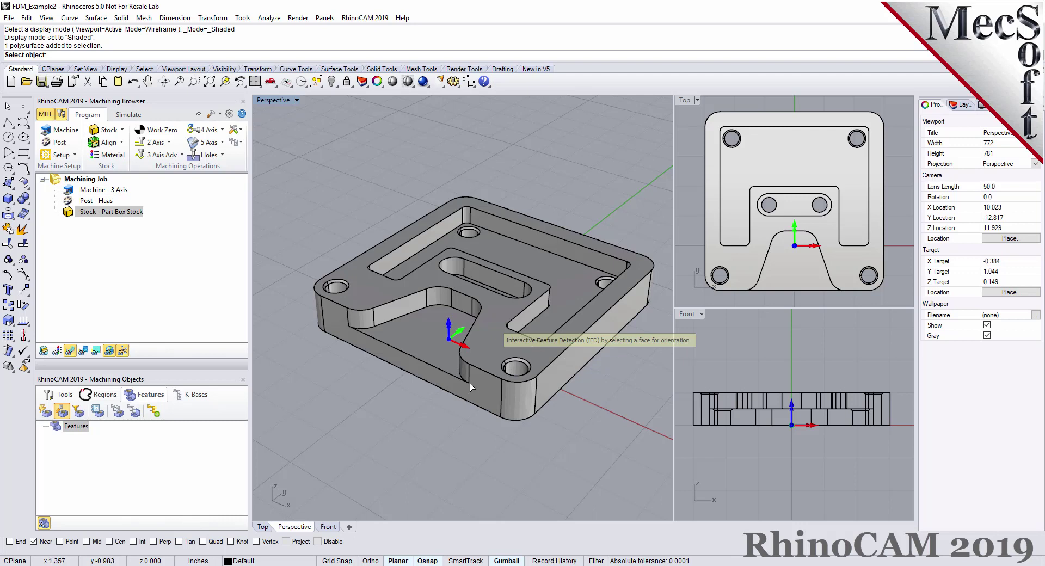
click(532, 263)
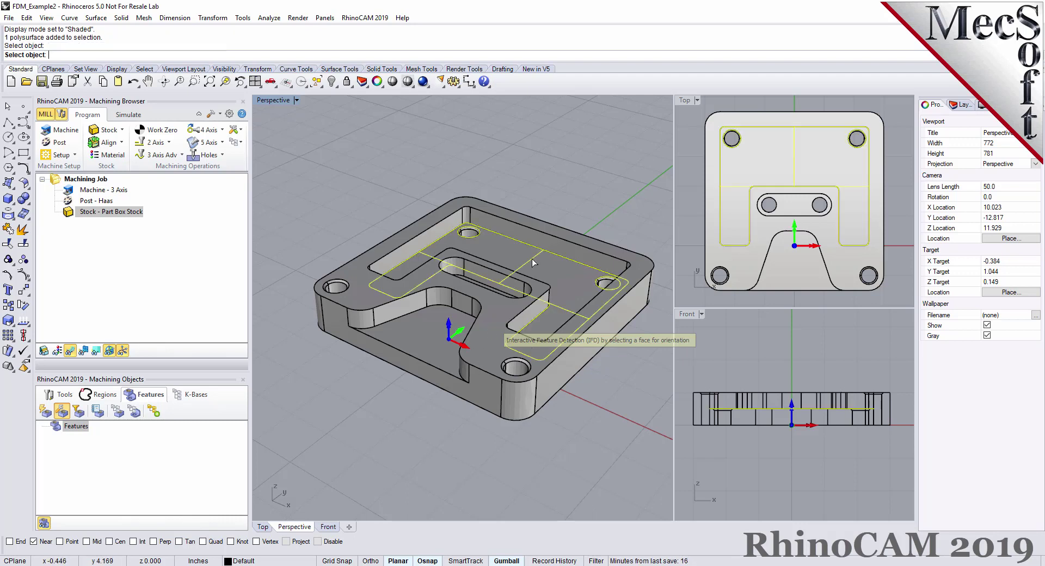
right_click(407, 392)
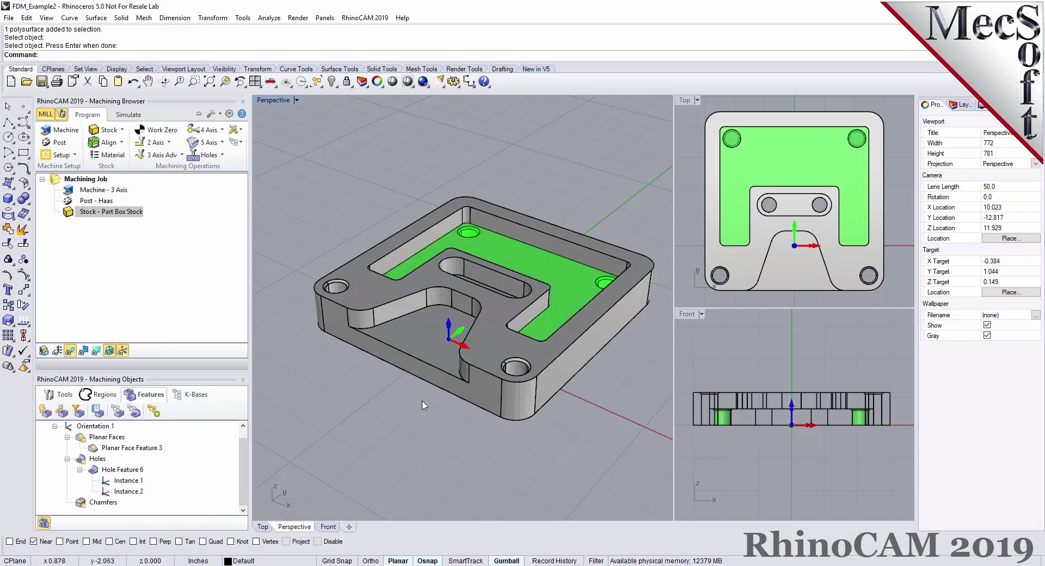
- Review the pocket floor's detected planar face, hole and chamfer features and generate Orientation 1's operations with Automatic Feature Machining
click(141, 449)
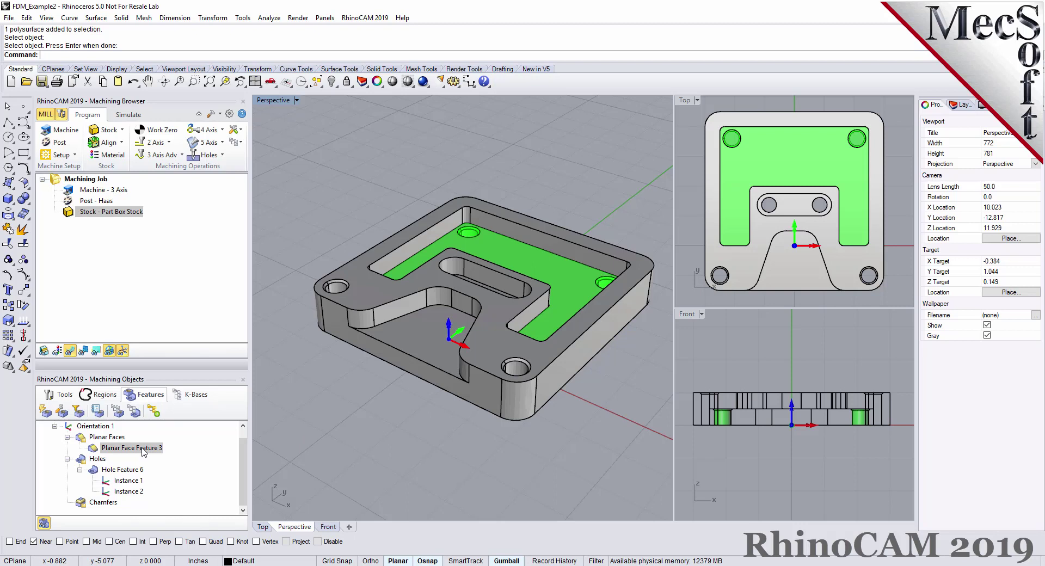
click(135, 471)
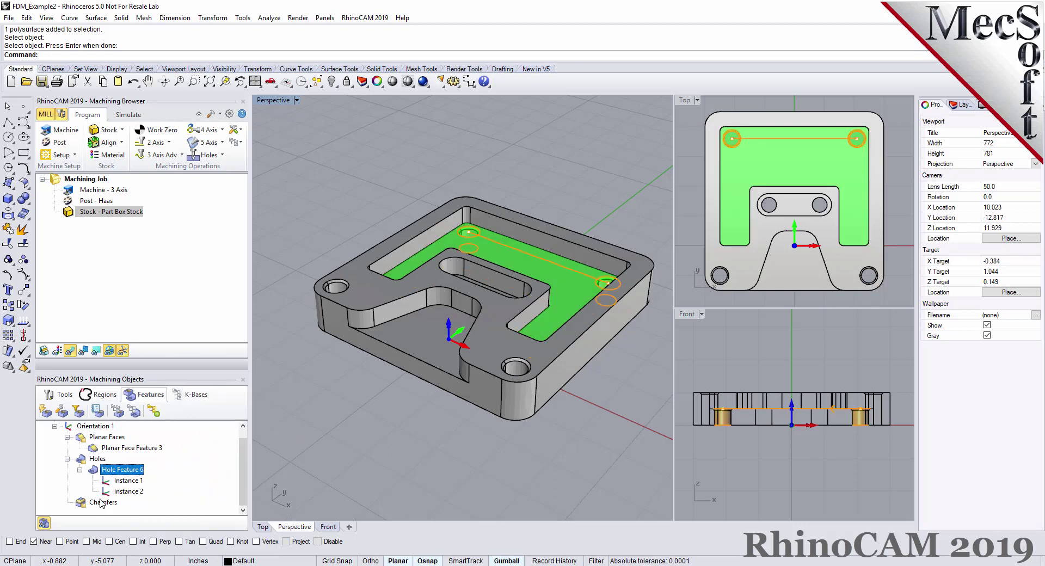
click(113, 449)
click(98, 472)
click(91, 504)
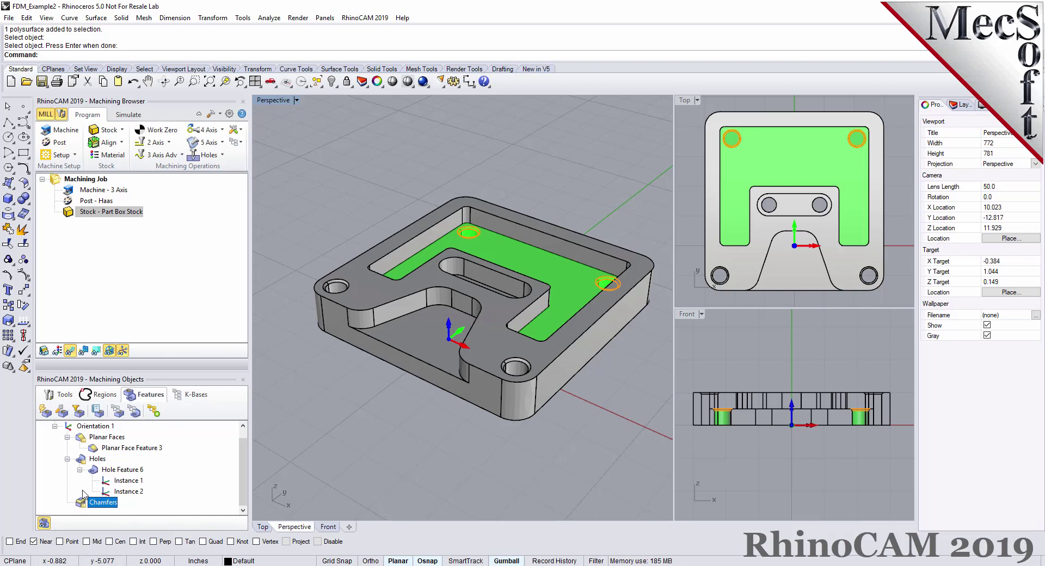
click(86, 428)
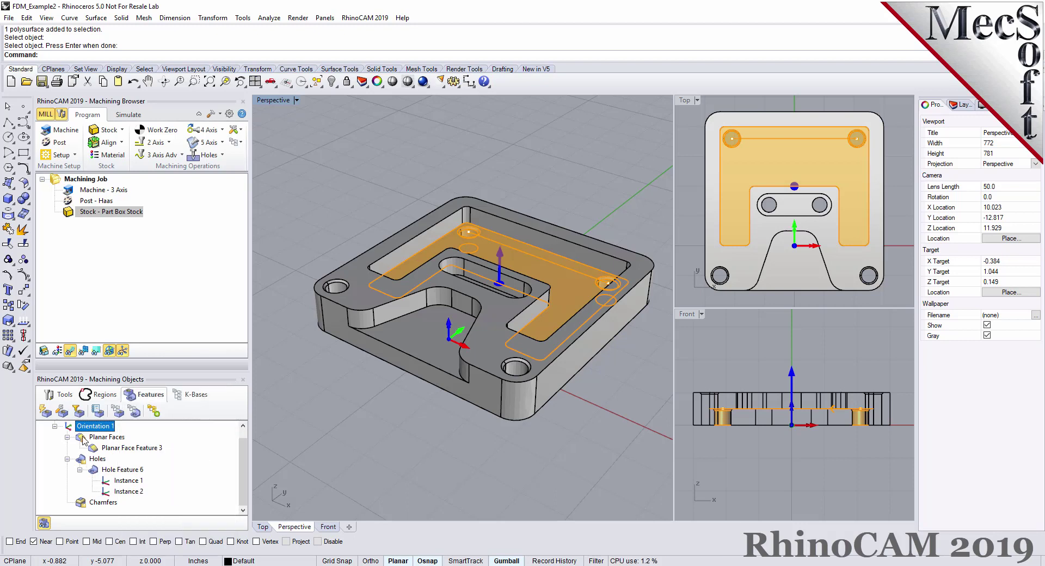
click(153, 412)
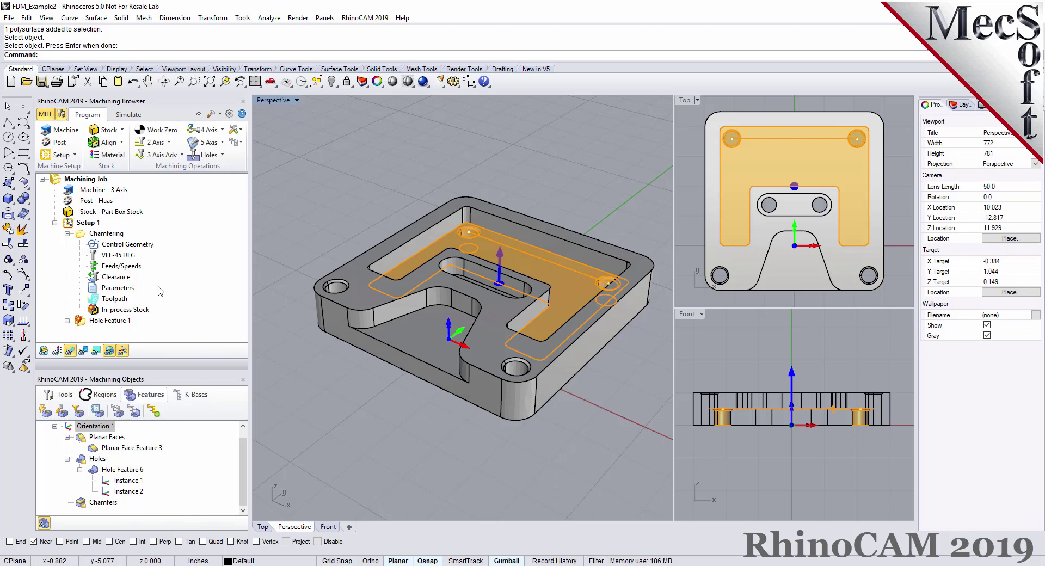
click(71, 224)
right_click(71, 224)
key(Escape)
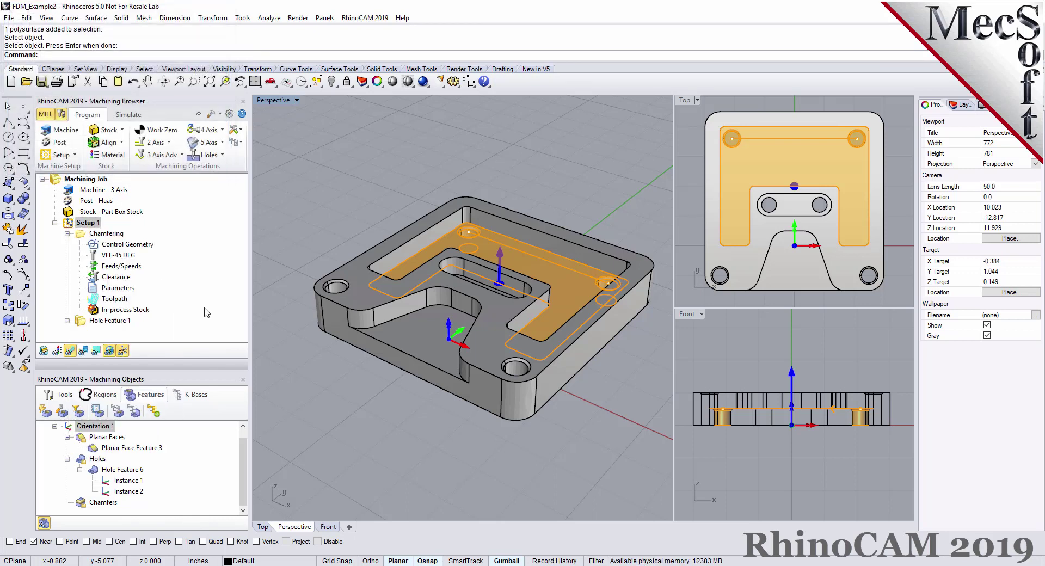
- Delete the generated Chamfering and Hole Feature 1 operations, the setup and the detected Orientation 1 features
click(80, 236)
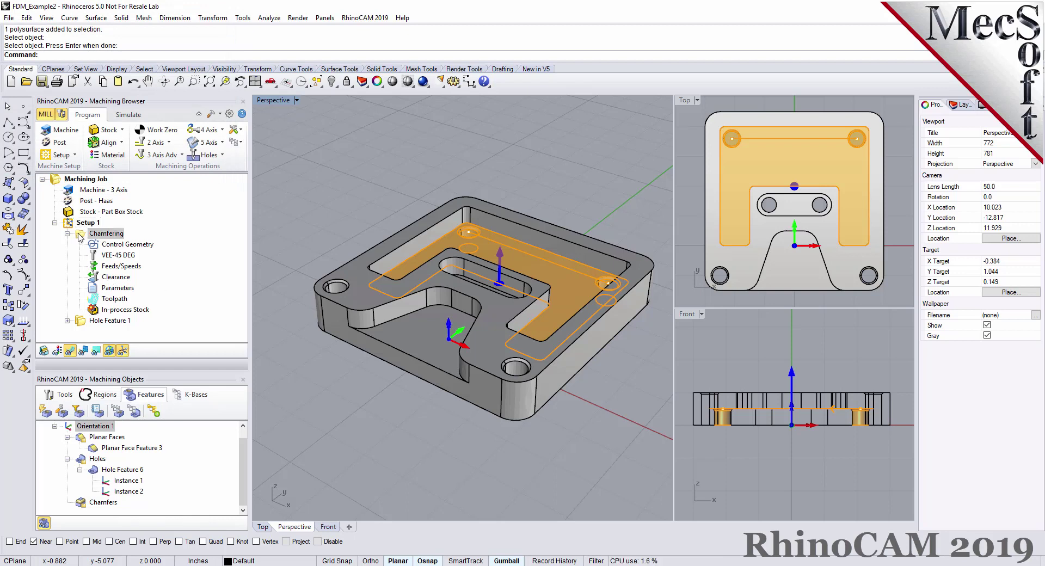
key(Delete)
key(Delete)
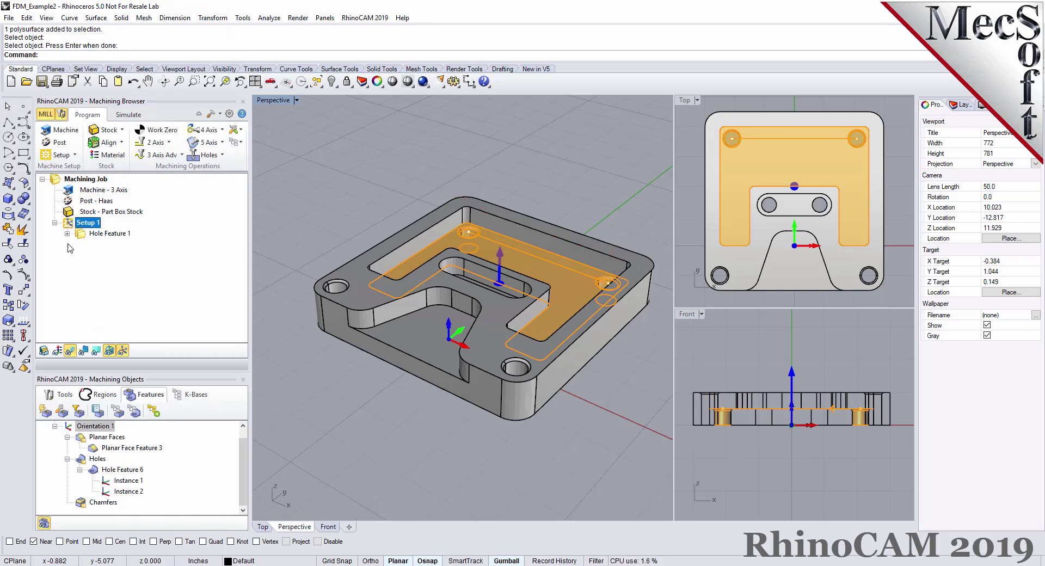
click(69, 429)
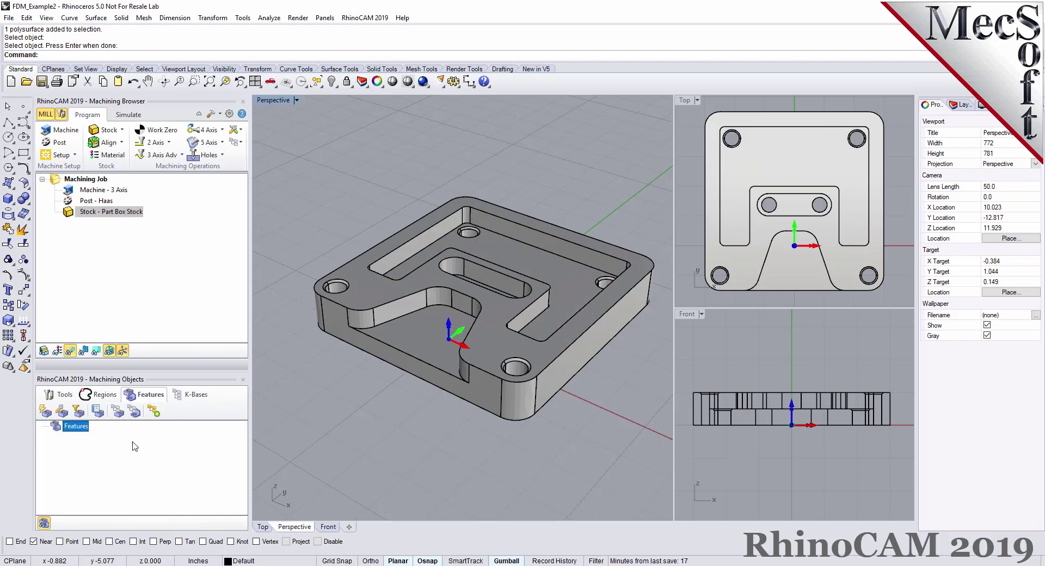
- Detect all the part's features automatically and generate their operations with Automatic Feature Machining
click(45, 413)
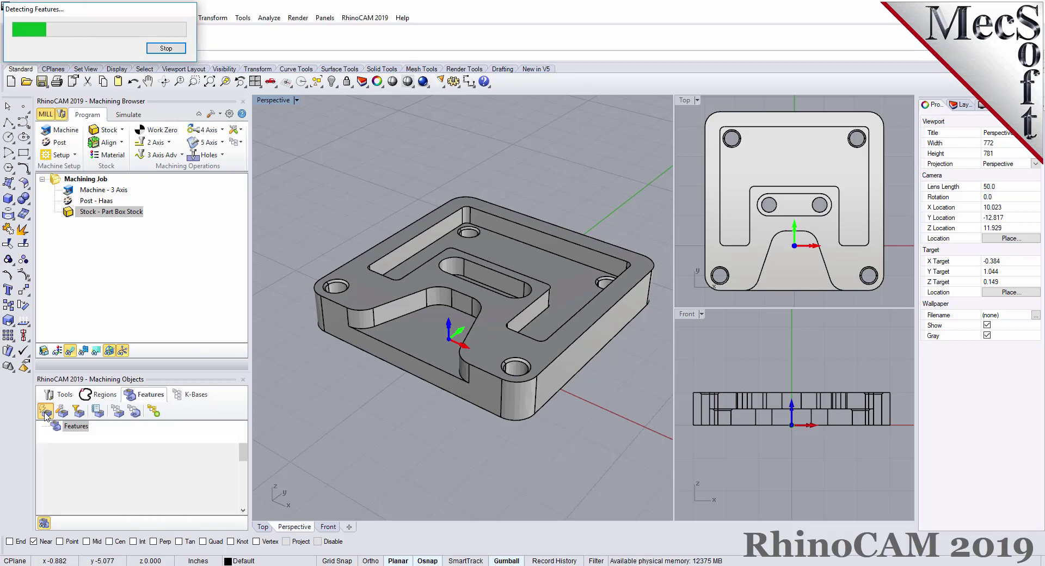
click(153, 413)
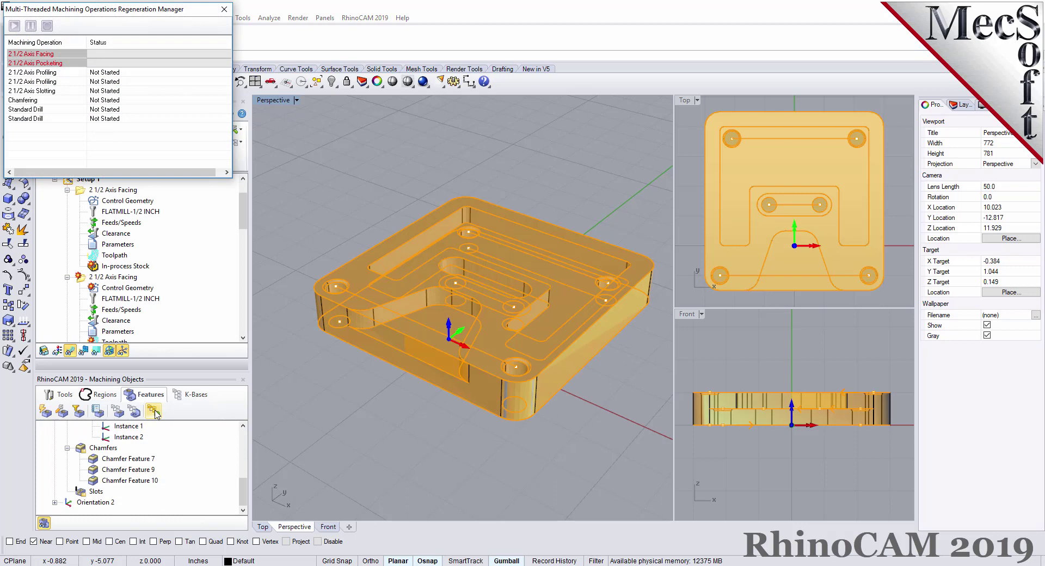
- Collapse the operations in Setup 1 from 2 1/2 Axis Facing to Chamfering and regenerate the Hole Feature 1 toolpaths
click(67, 190)
click(68, 201)
click(68, 212)
click(67, 222)
click(67, 233)
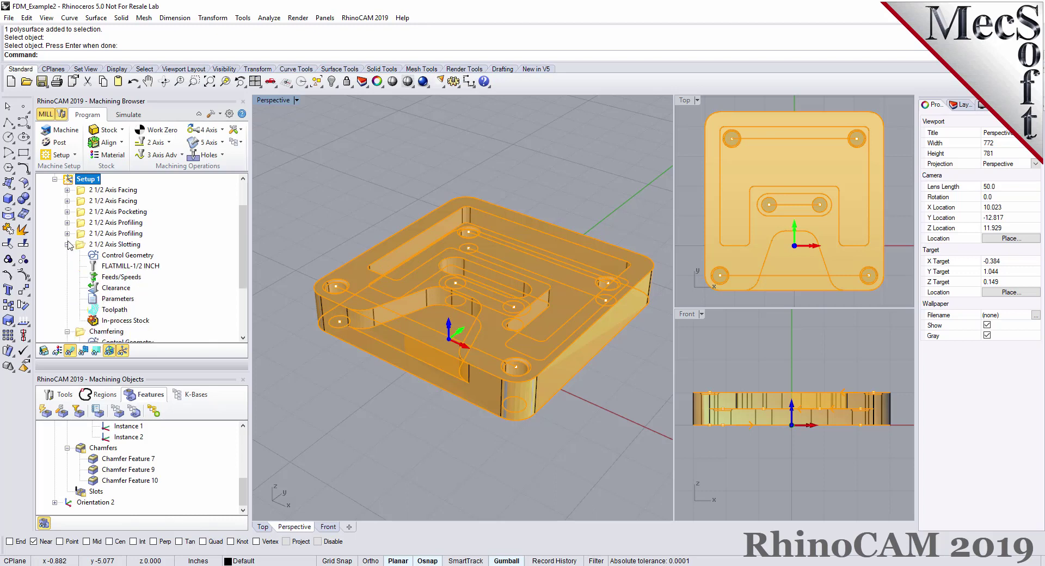
click(67, 244)
click(67, 255)
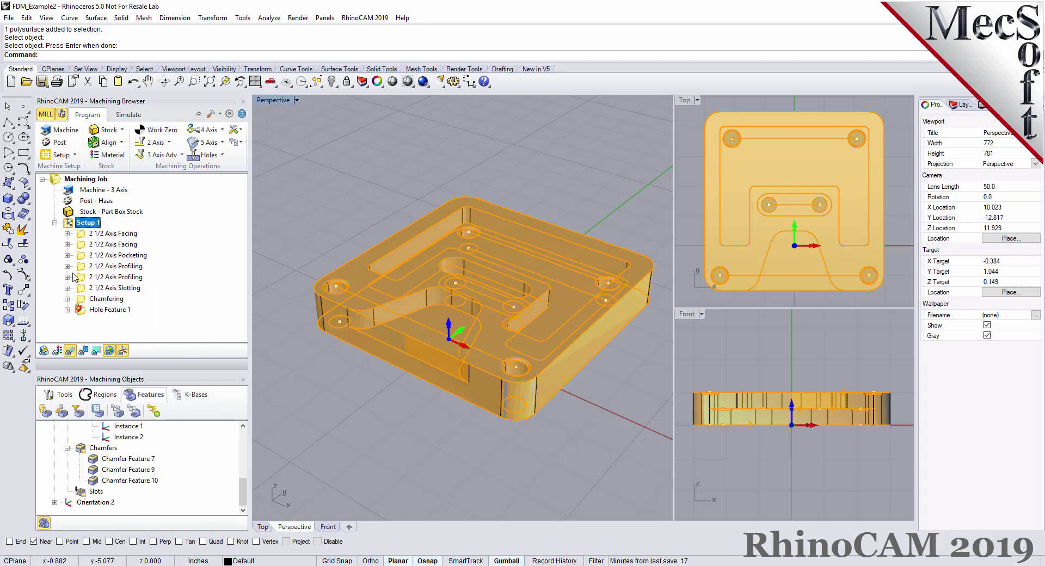
right_click(82, 309)
click(163, 316)
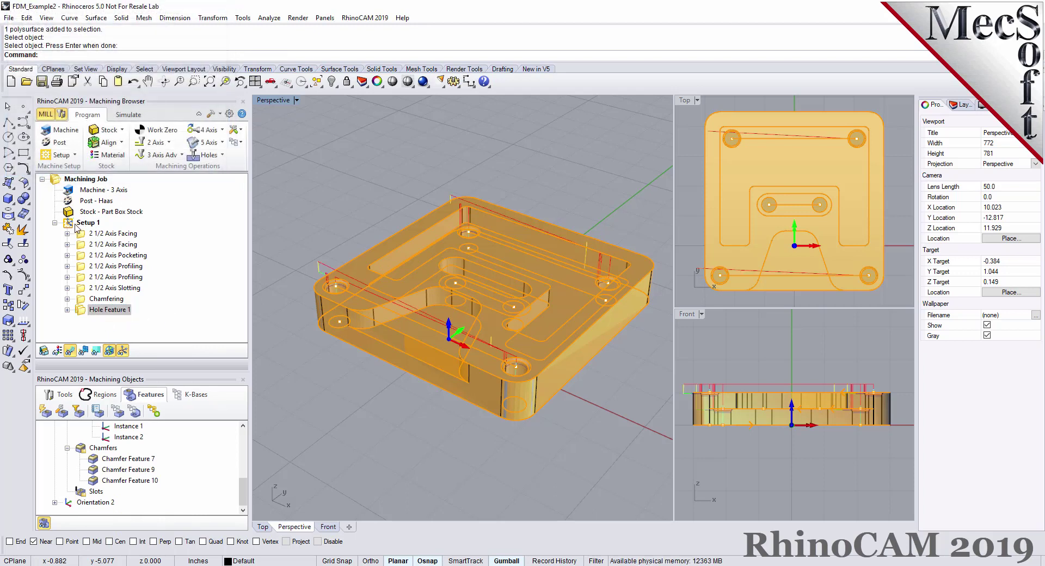
- Simulate all of Setup 1's operations at maximum speed, starting with Simulate by Moves off and turning it on during playback
click(128, 115)
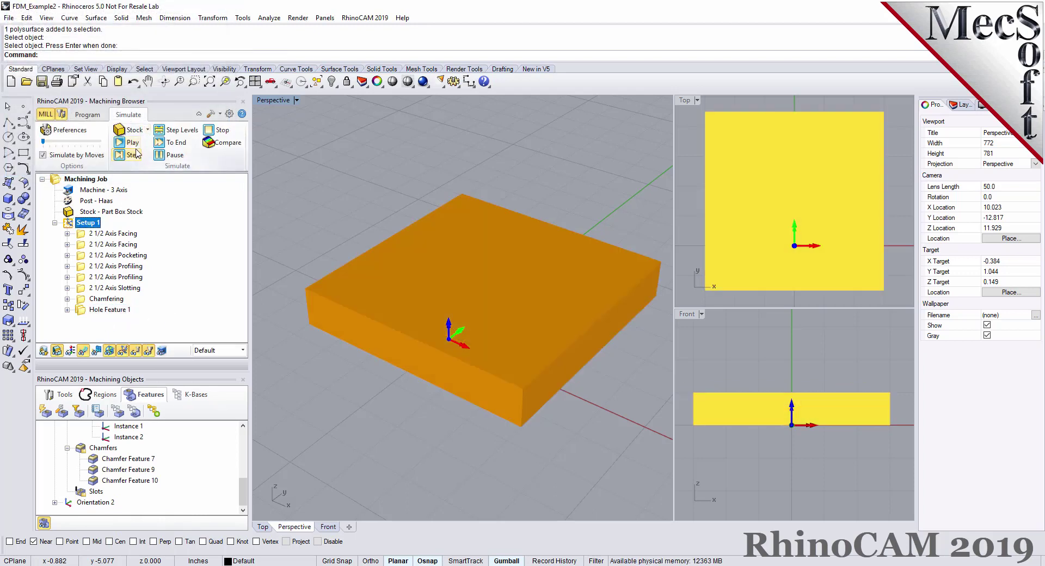
click(43, 154)
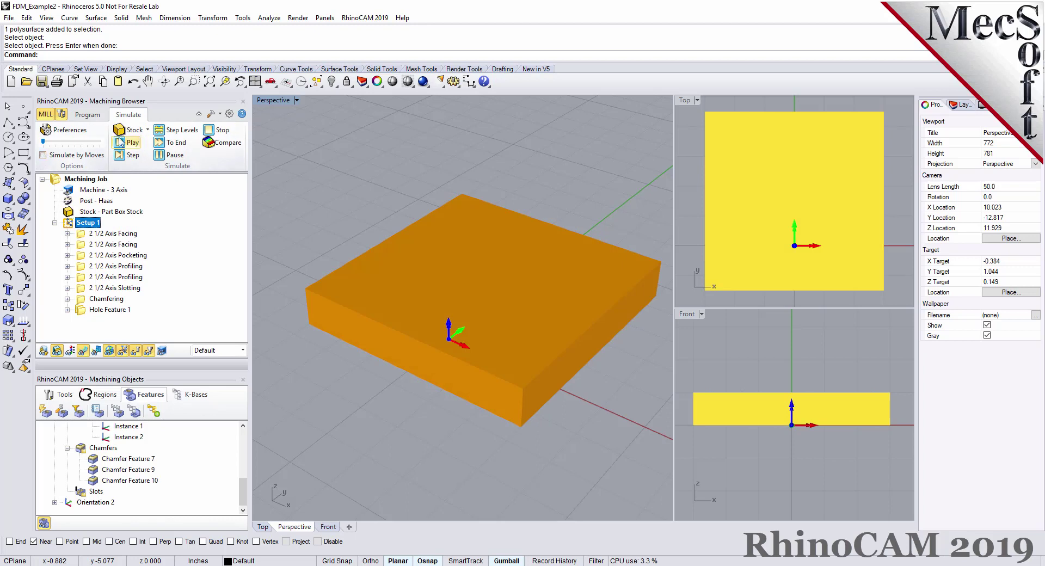
click(132, 142)
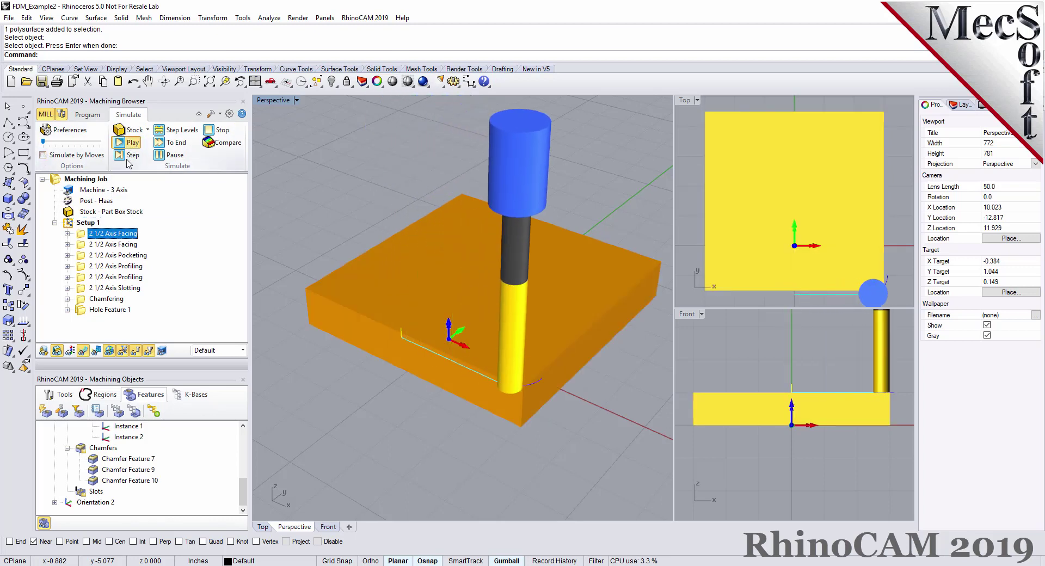
drag(95, 144, 102, 145)
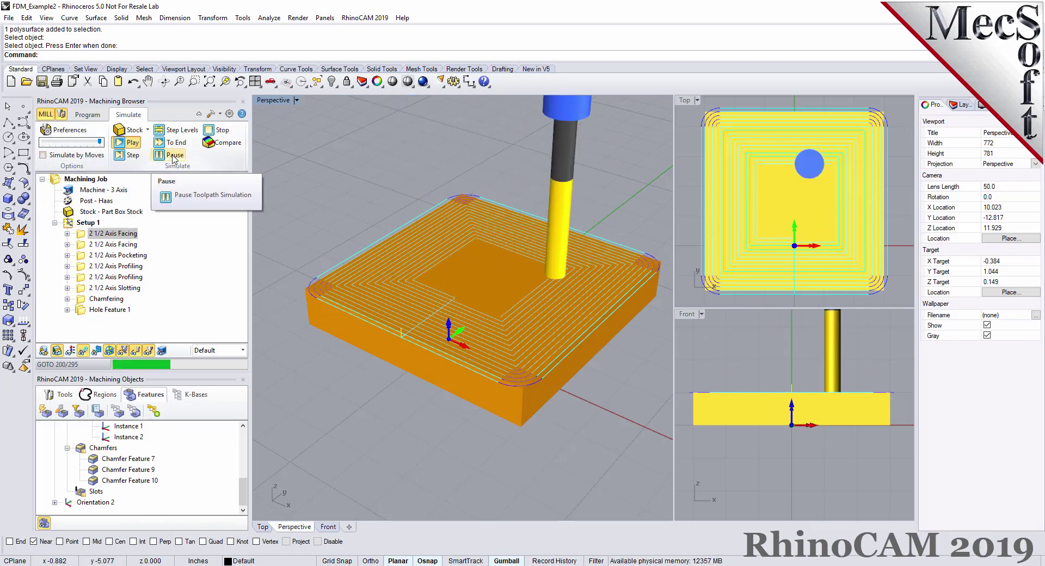
click(44, 155)
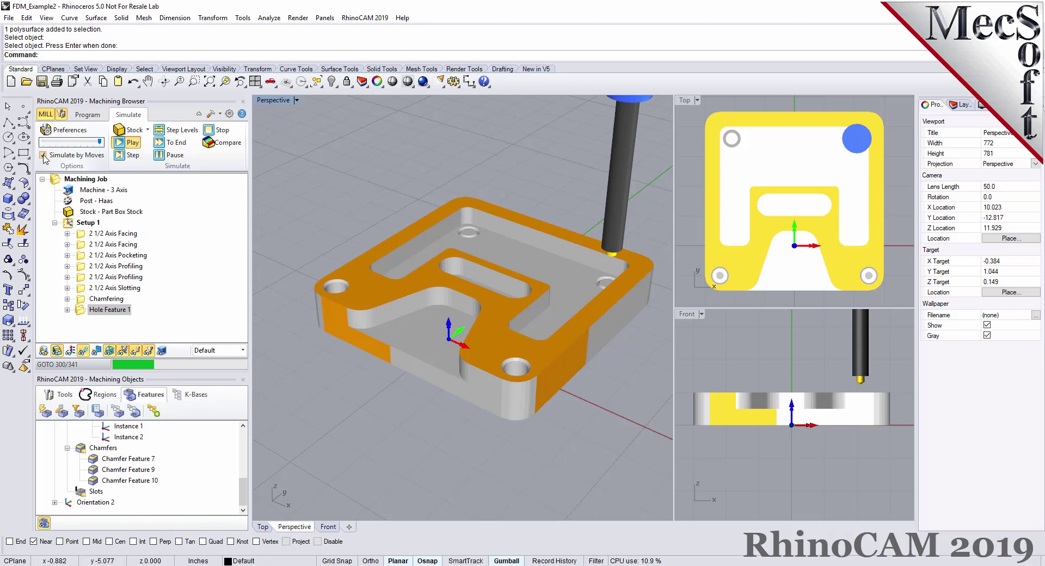
- Leave the simulation for the programming view and look at the commands available for Setup 1
click(87, 115)
right_click(72, 223)
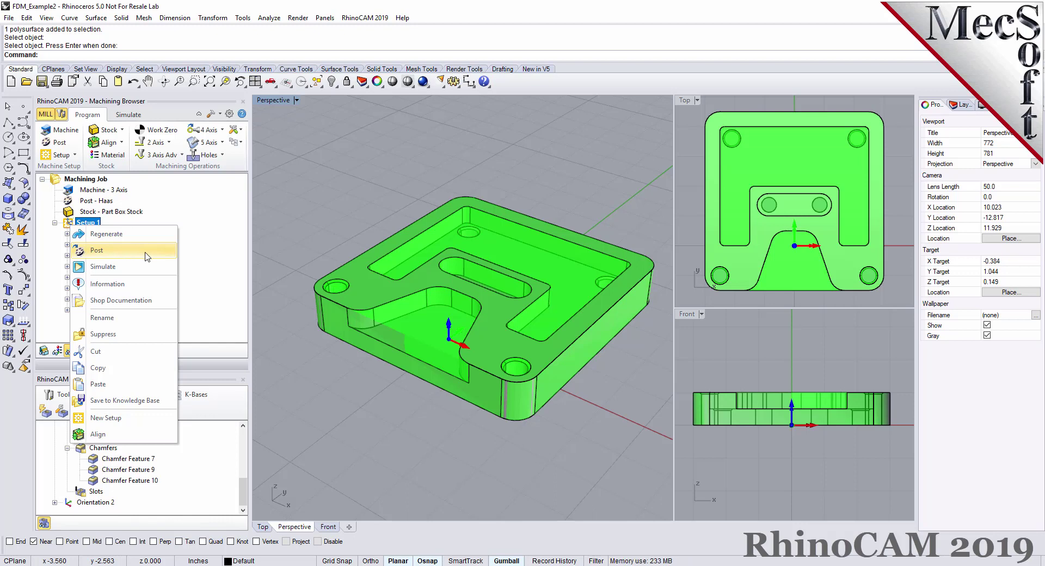
click(341, 384)
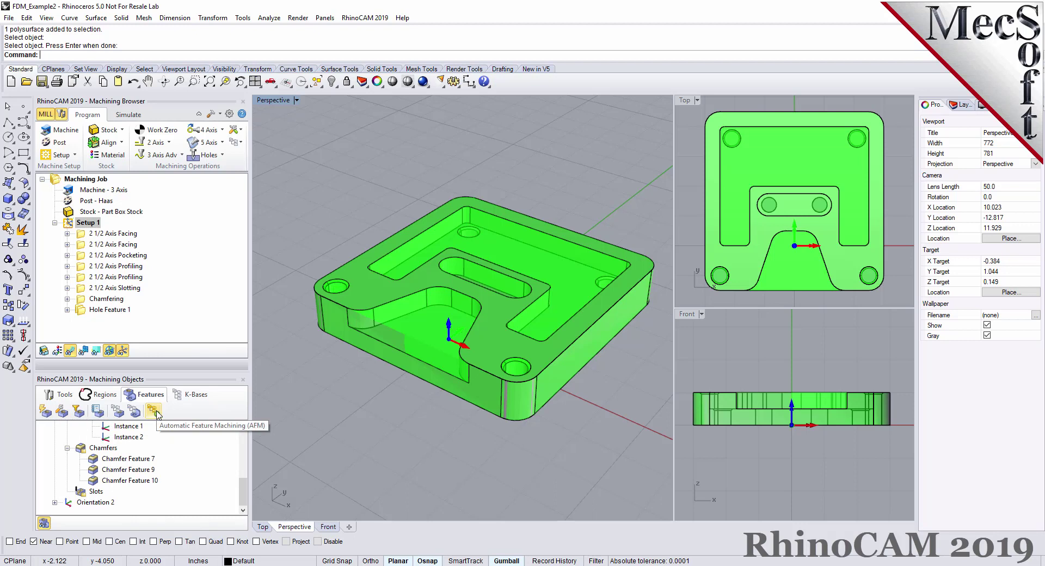
- Make the Machining Objects browser taller and remove all machining operations from Setup 1
drag(146, 373, 147, 307)
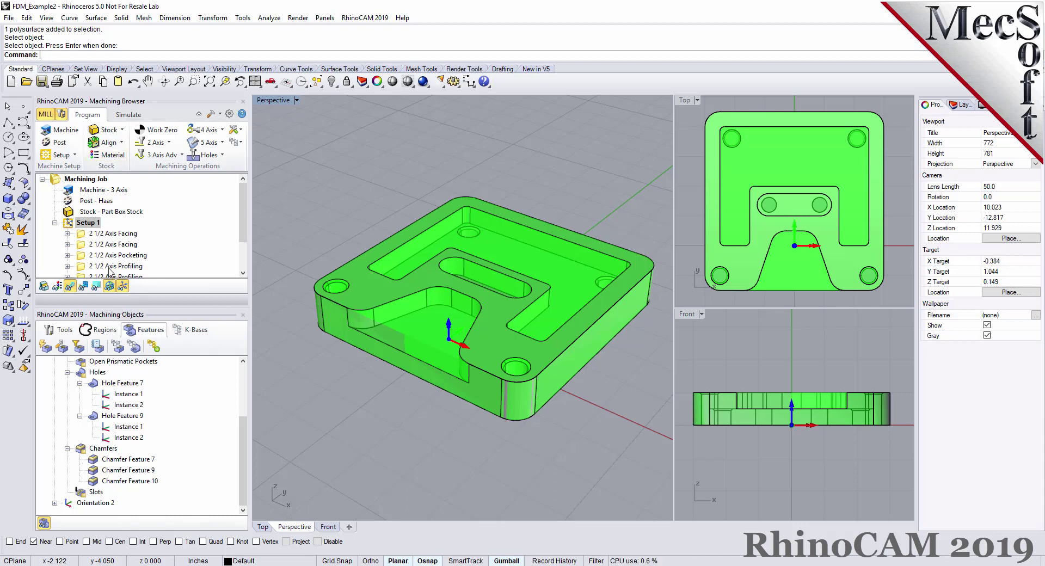
click(82, 237)
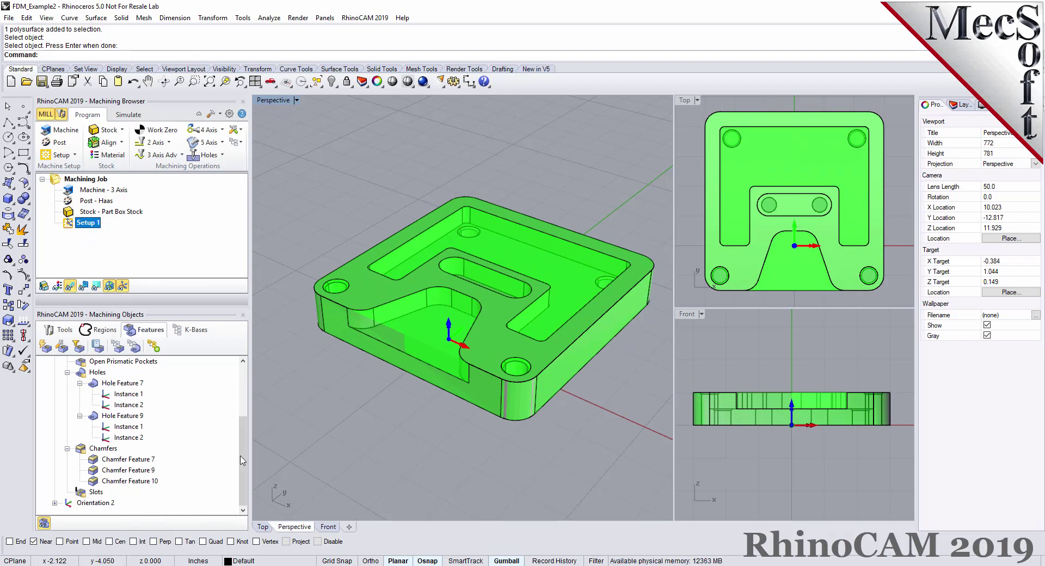
- Select Silhouette Feature 2 and look at its available machining commands, including Automatic Feature Machining and the knowledge base choices
scroll(221, 436, up, 3)
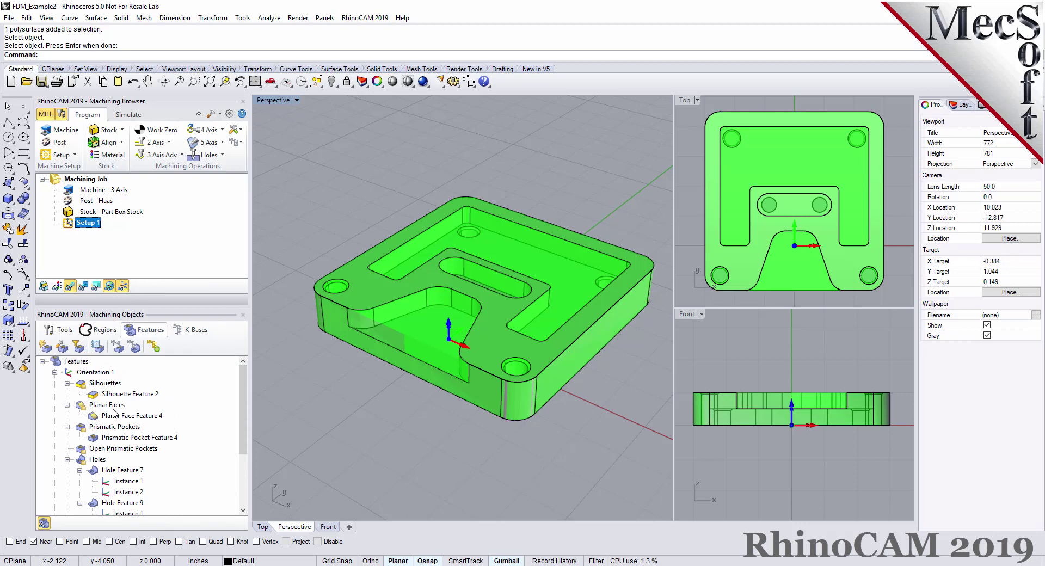
click(94, 396)
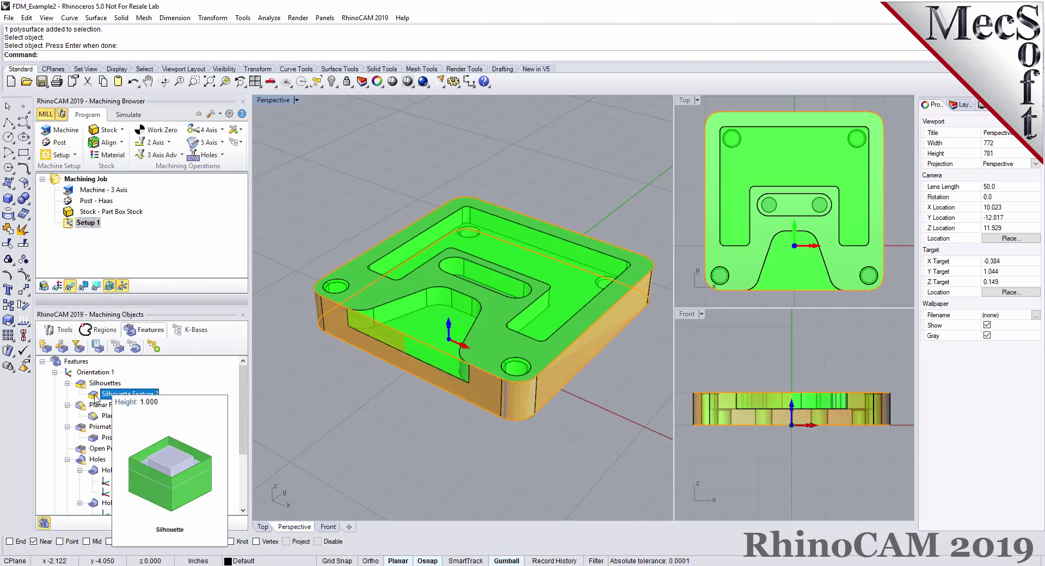
right_click(132, 397)
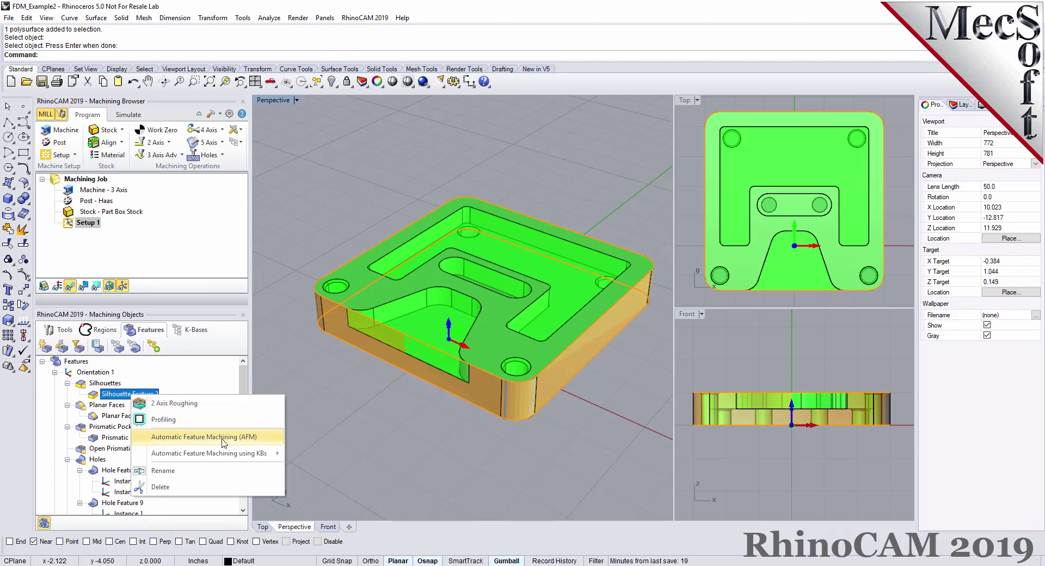
mouse_move(218, 460)
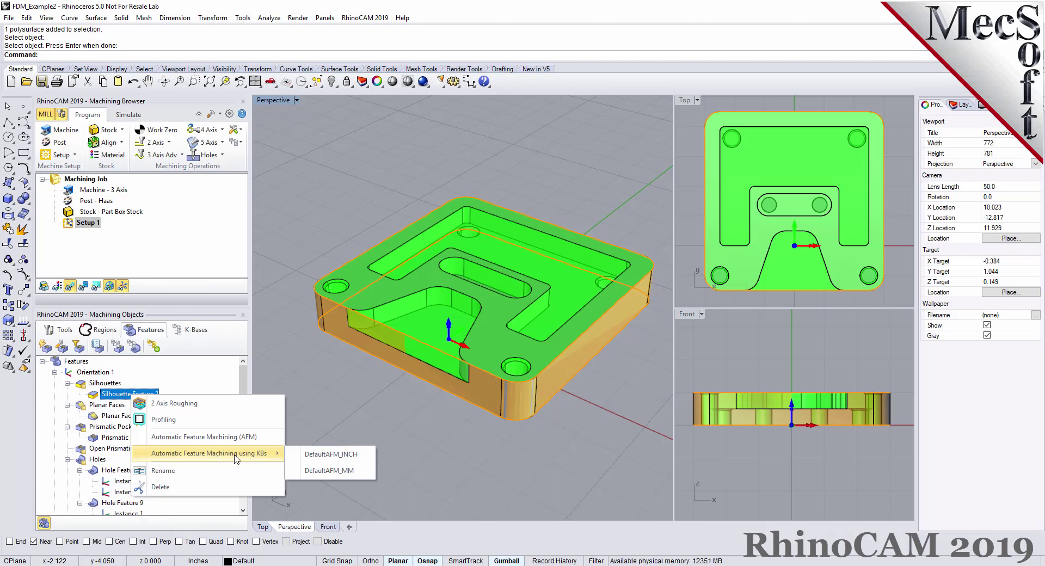
click(212, 437)
- Open a 2 1/2 Axis Facing operation from Planar Face Feature 4 to view its control geometry, and close it without generating
click(97, 418)
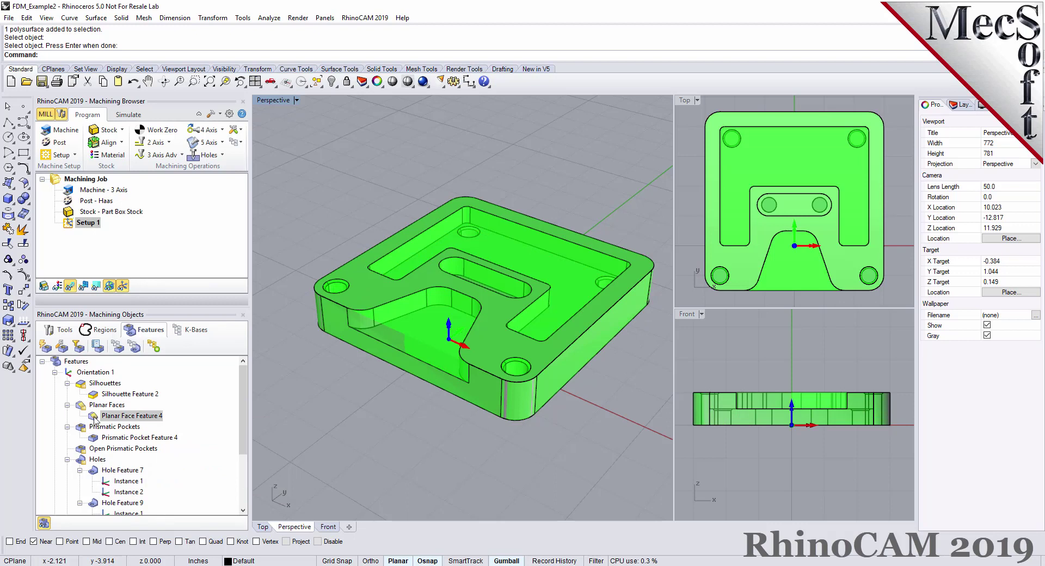
right_click(146, 418)
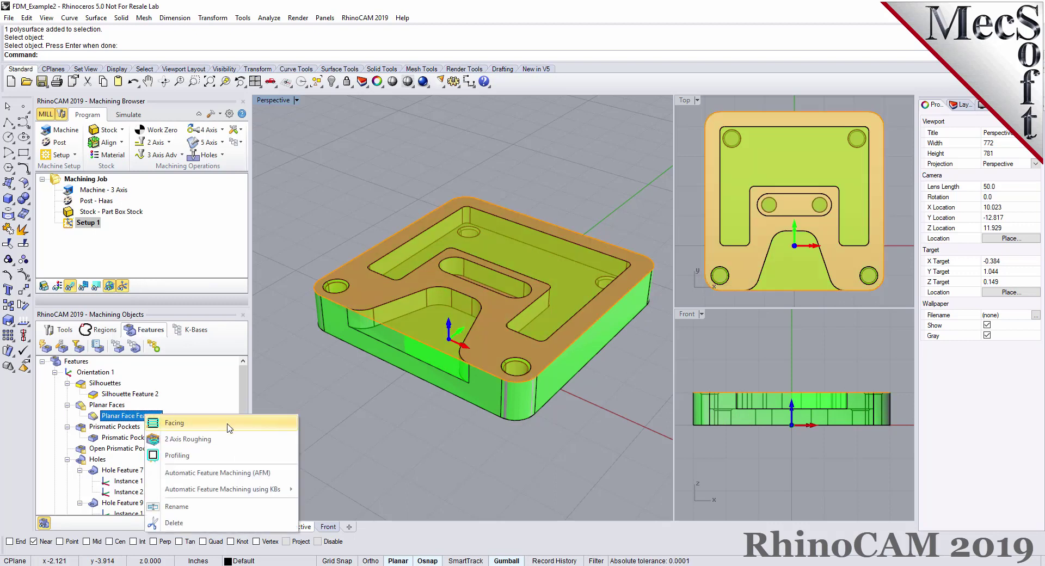
click(227, 424)
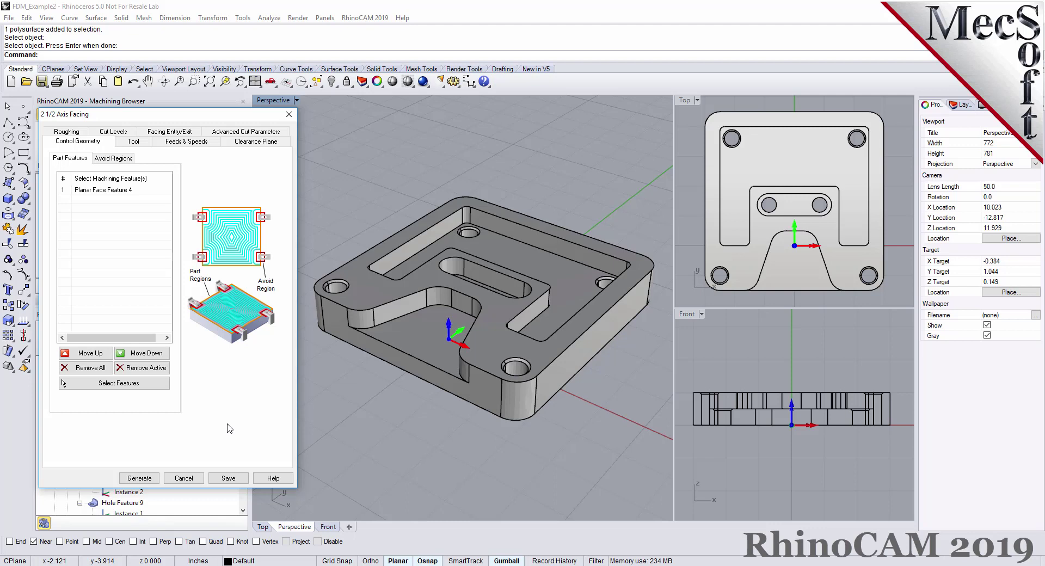
click(191, 478)
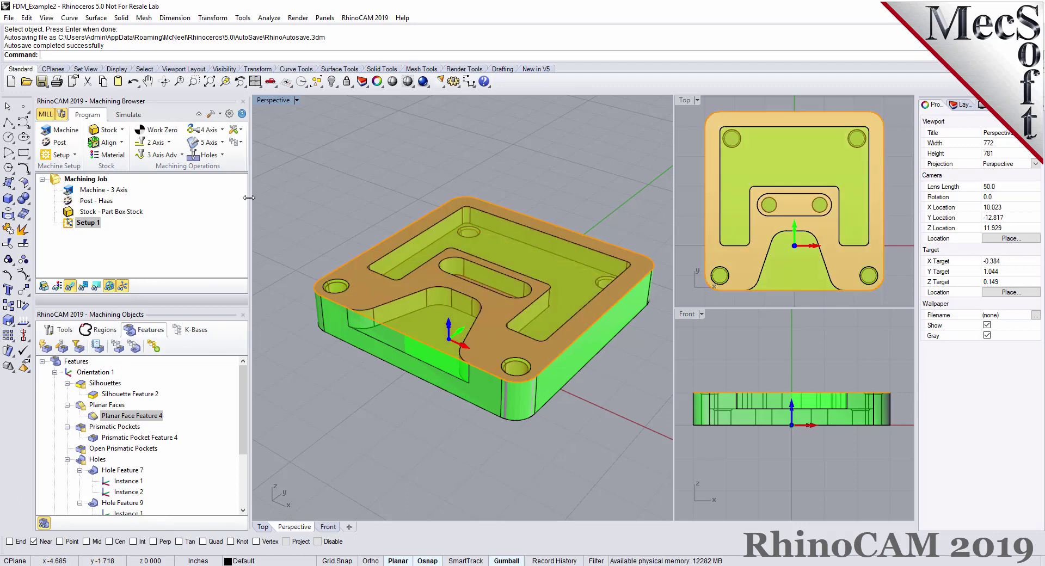
- Review the context tool tip options in the User Interface preferences and the pre-selection options in the Features preferences, and close the preferences
click(229, 115)
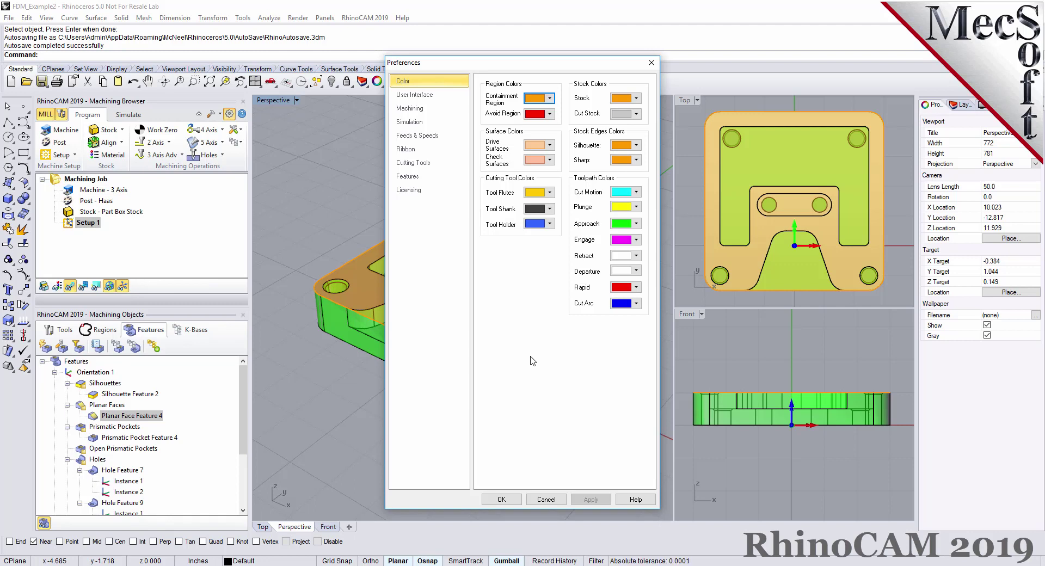
click(416, 95)
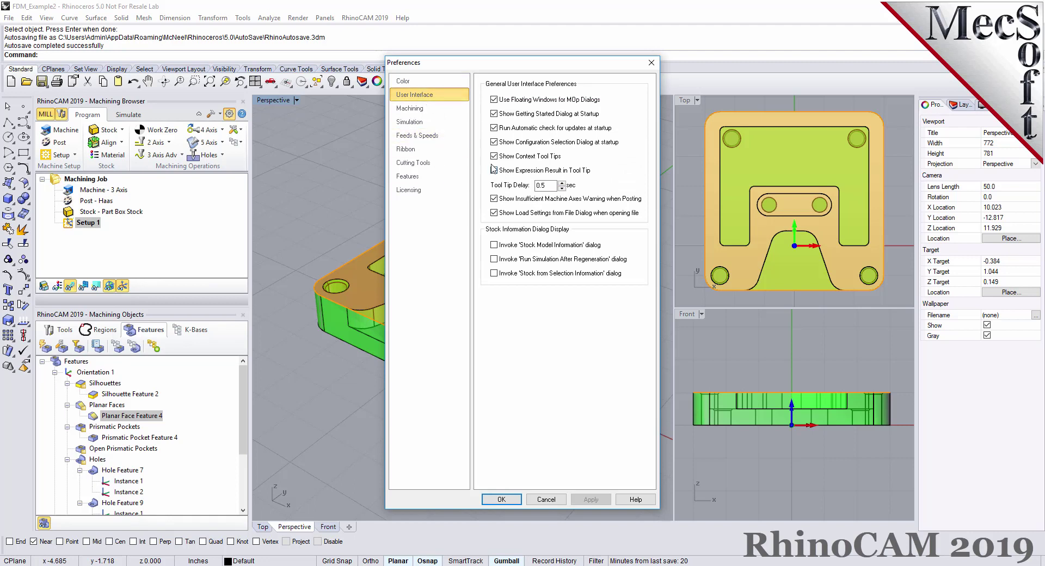
mouse_move(495, 160)
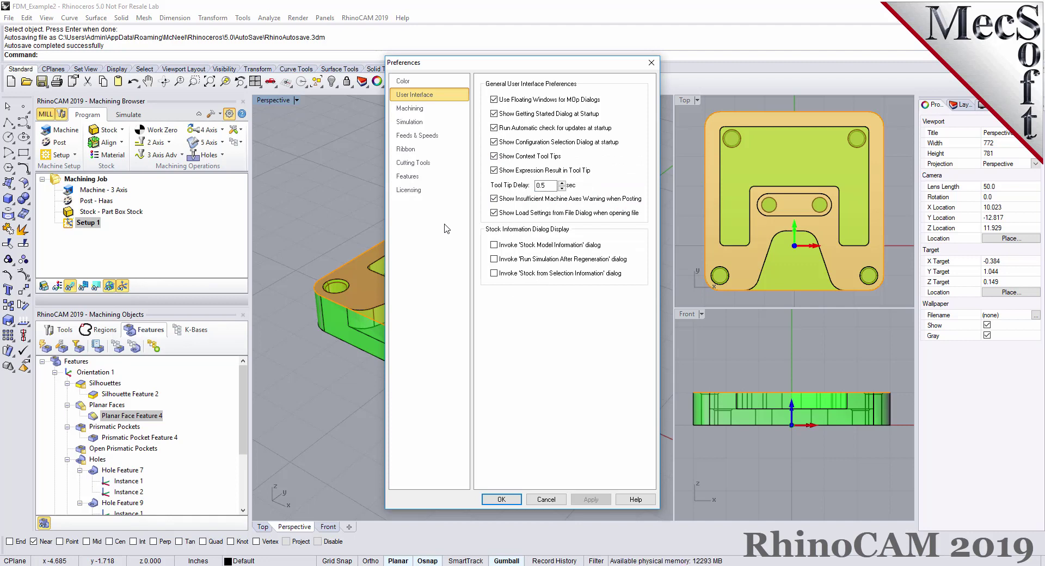
click(430, 176)
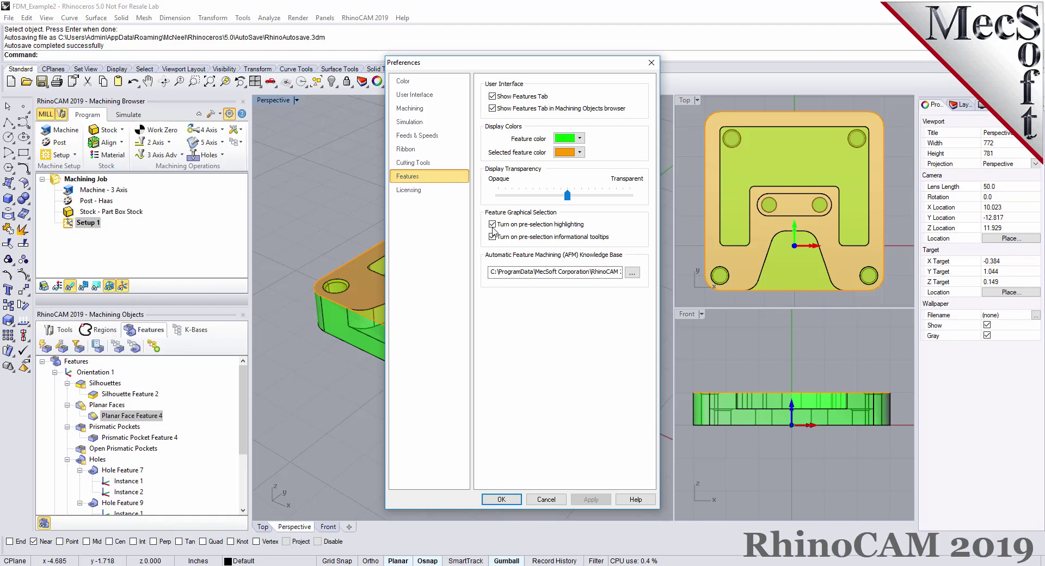
mouse_move(493, 239)
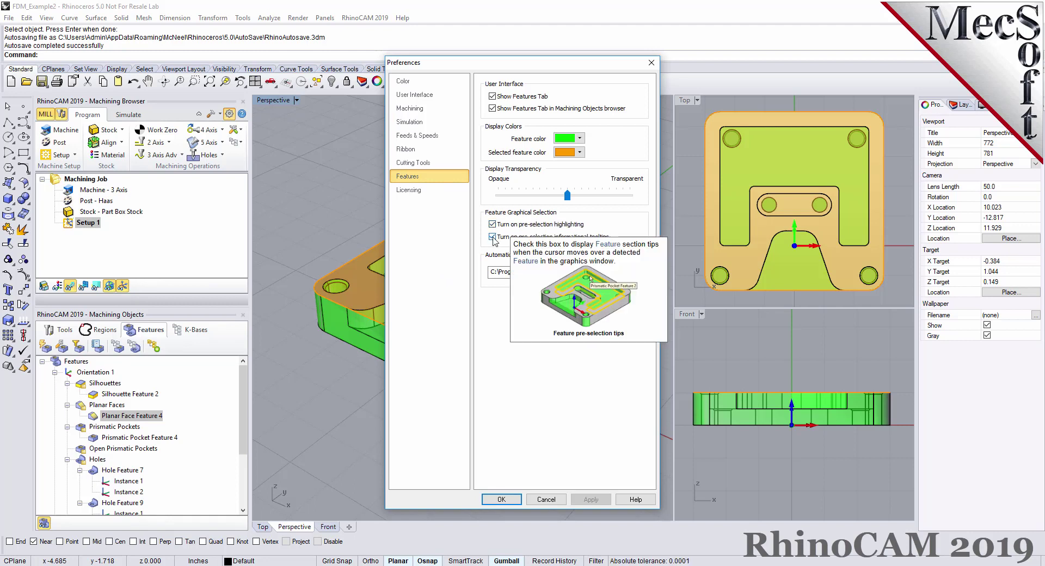
click(501, 499)
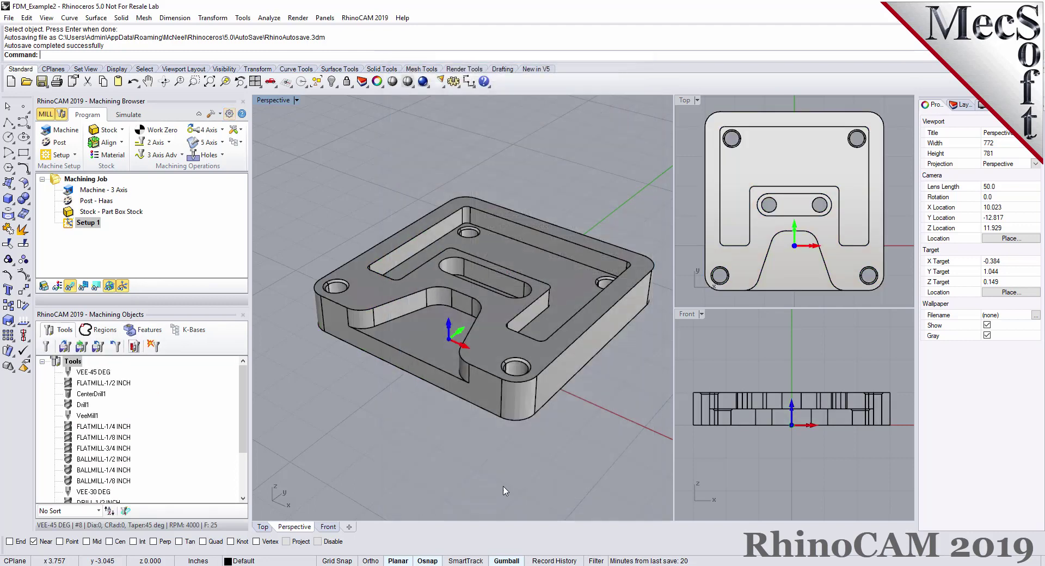
- Return to the detected features list and view the information tips for Planar Face Feature 4 and Prismatic Pocket Feature 4
click(144, 329)
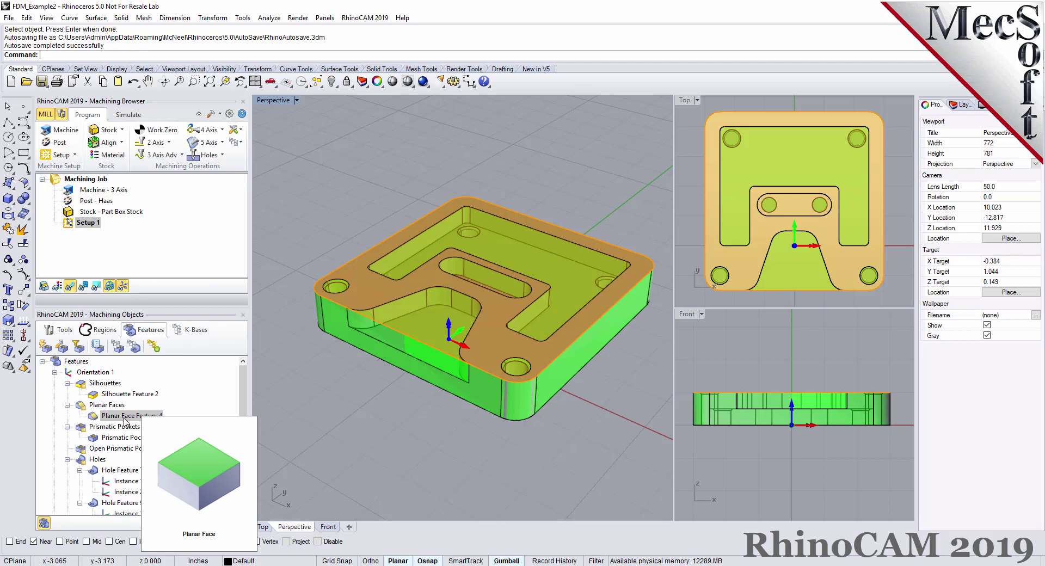
mouse_move(119, 398)
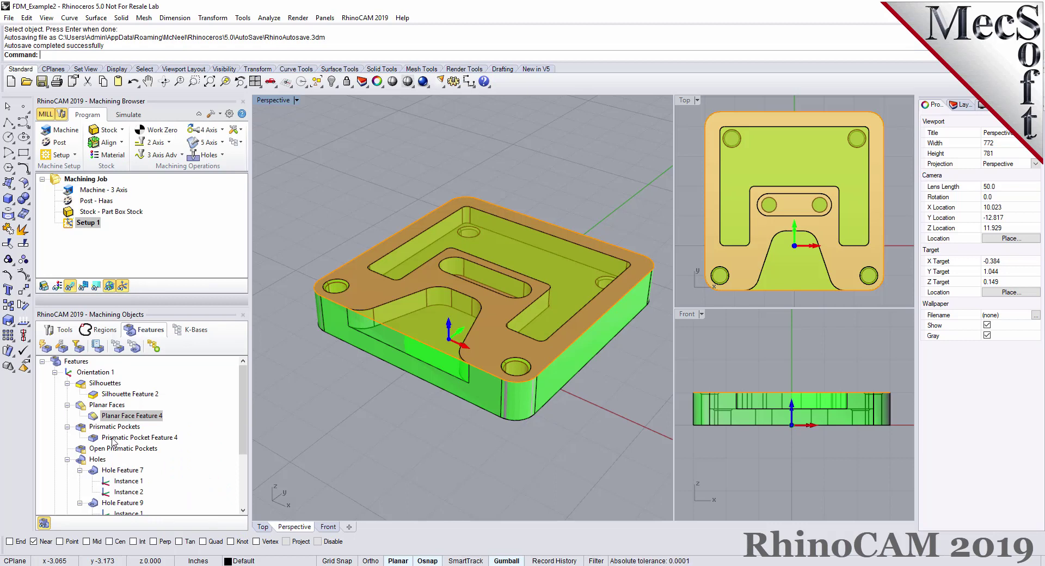
mouse_move(113, 443)
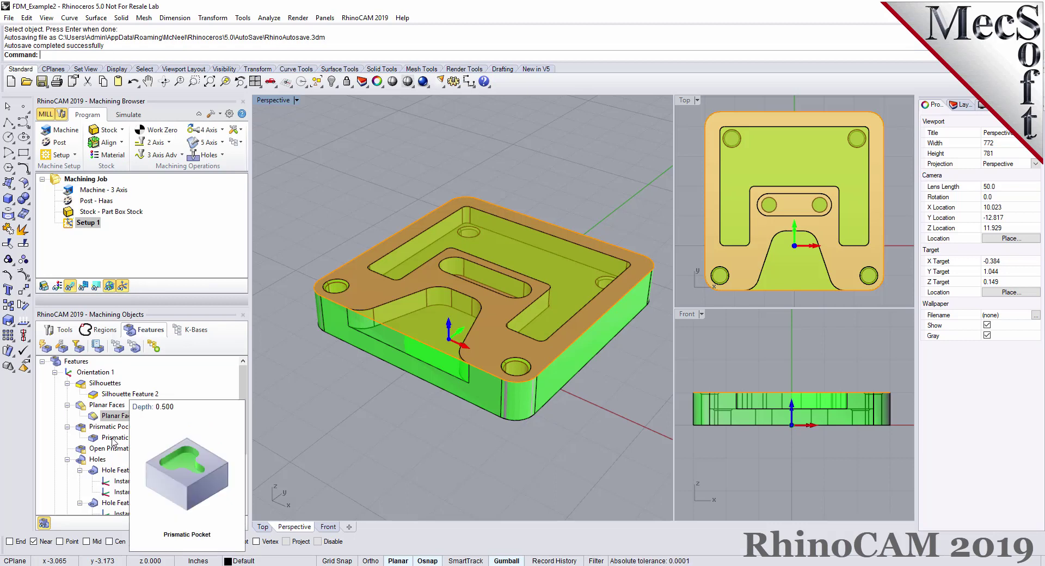